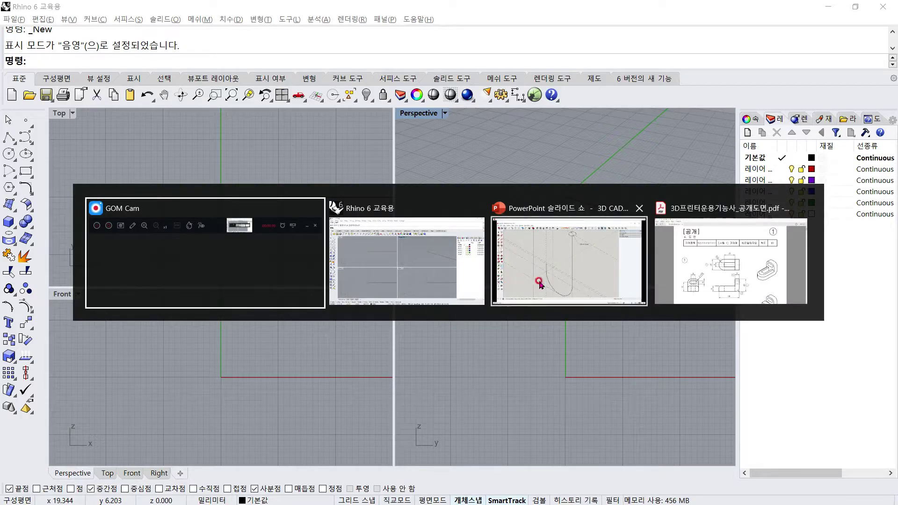
Step: Switch to the PowerPoint slides and examine the round table's rendering and its dimensioned front view, returning to Rhino
click(537, 285)
key(Left)
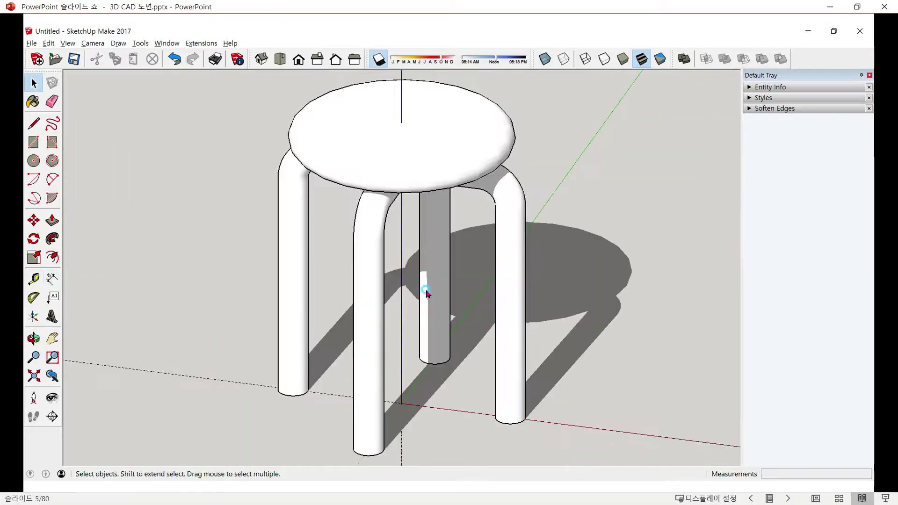
key(Left)
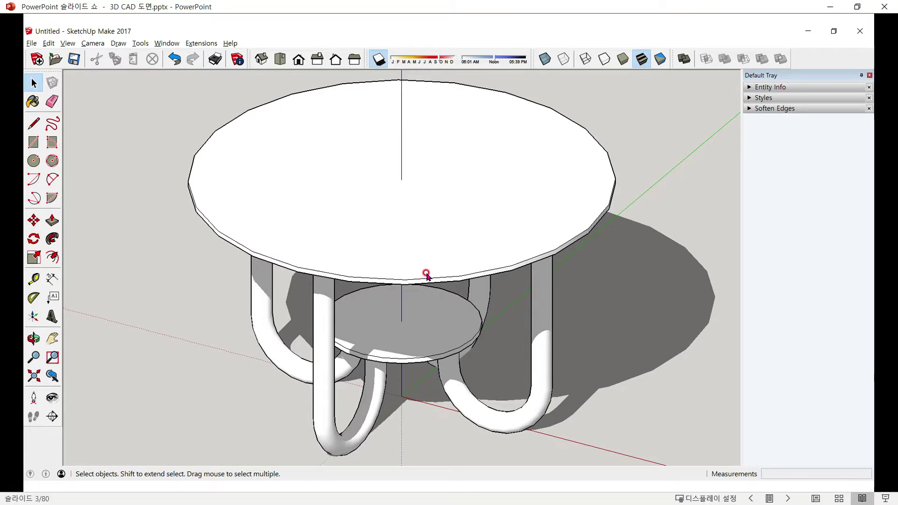
key(Right)
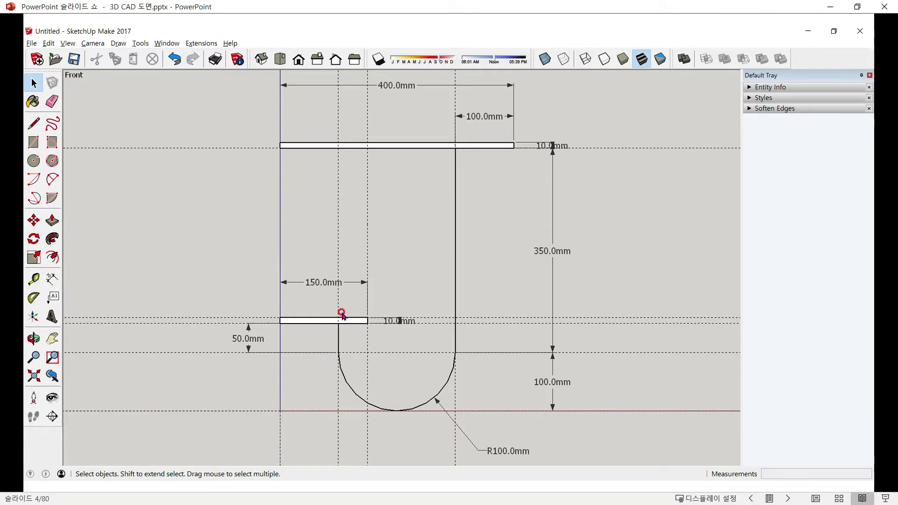
key(alt+Tab)
key(alt+Tab)
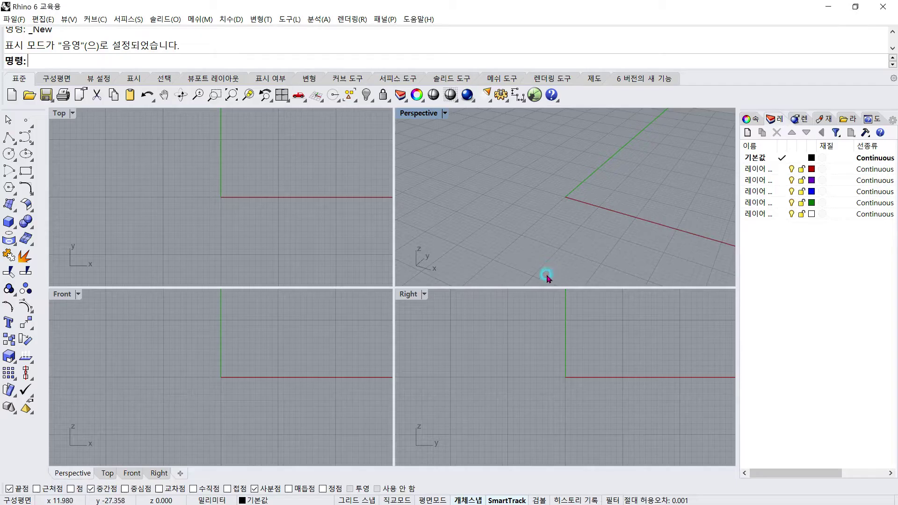
Step: Maximize the Front viewport and draw a 150 × 10 mm rectangle with its first corner at 0,150 for the lower shelf
double_click(68, 295)
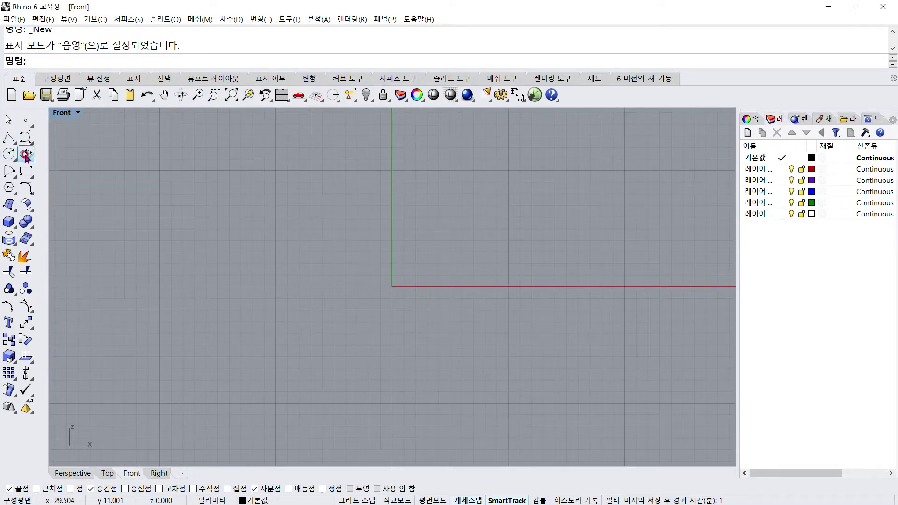
text(Rectangle)
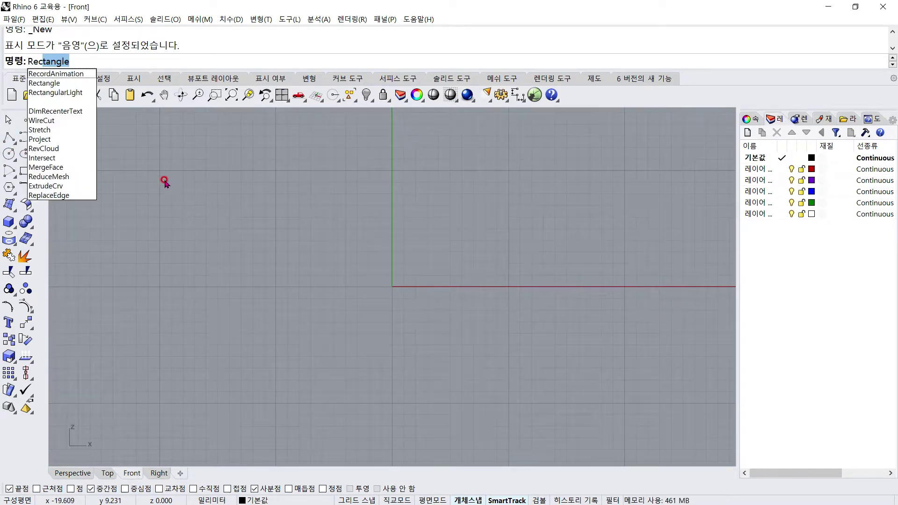
key(Return)
text(0)
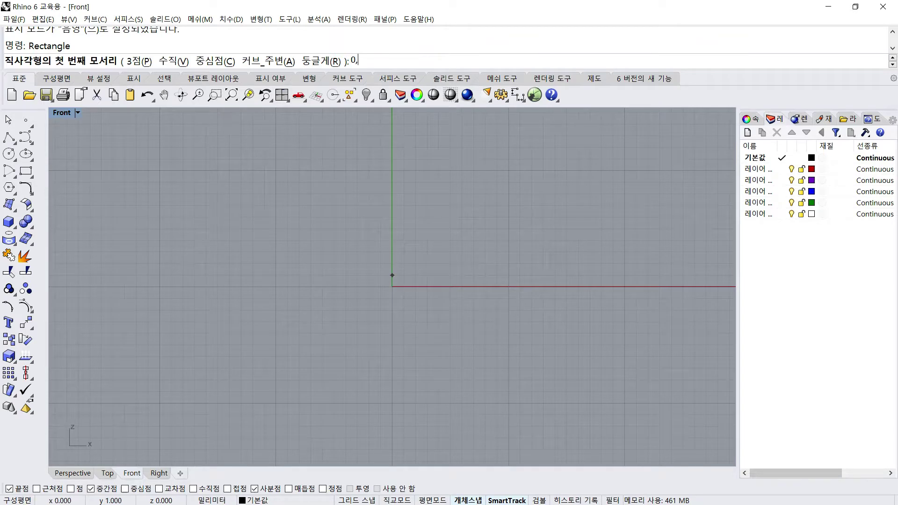
text(,15)
key(Return)
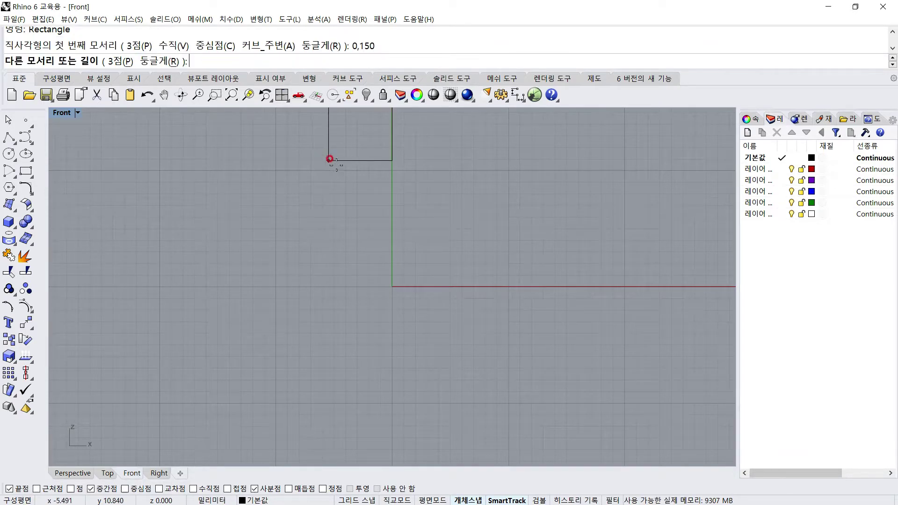
scroll(331, 161, down, 2)
scroll(392, 328, down, 5)
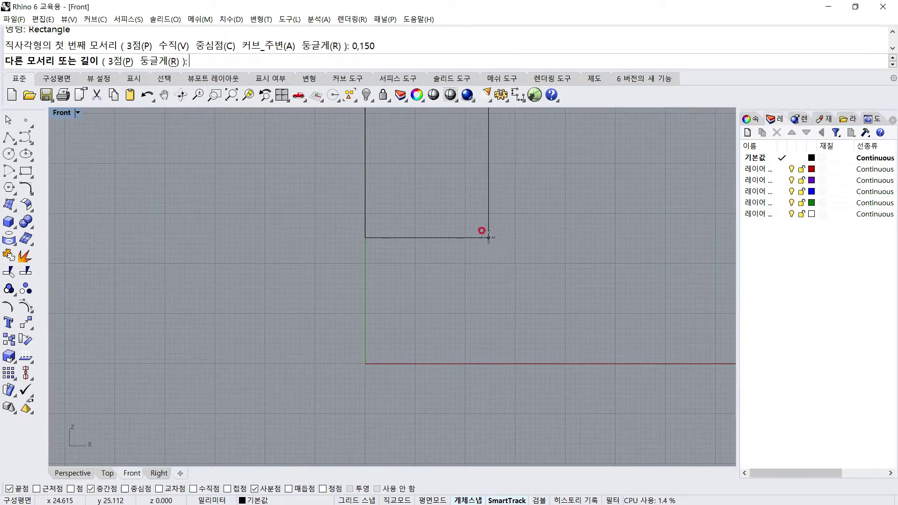
right_drag(498, 307, 447, 436)
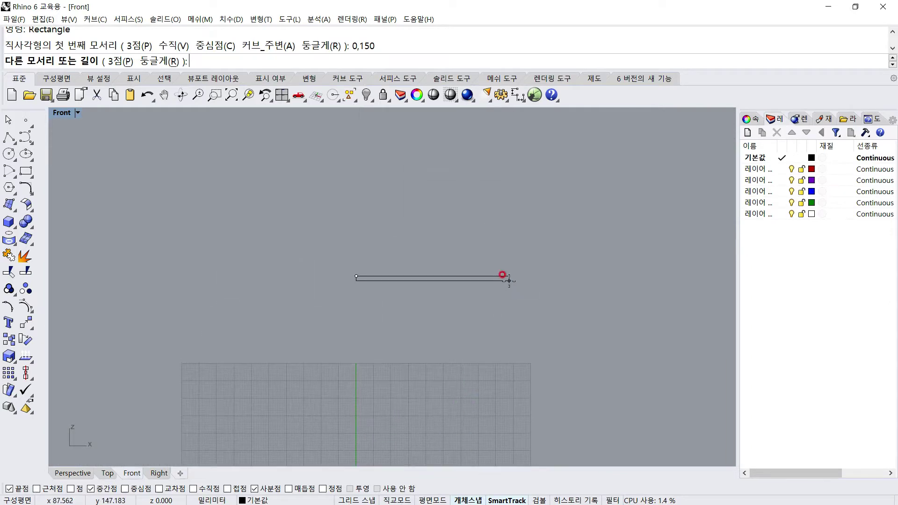
text(@)
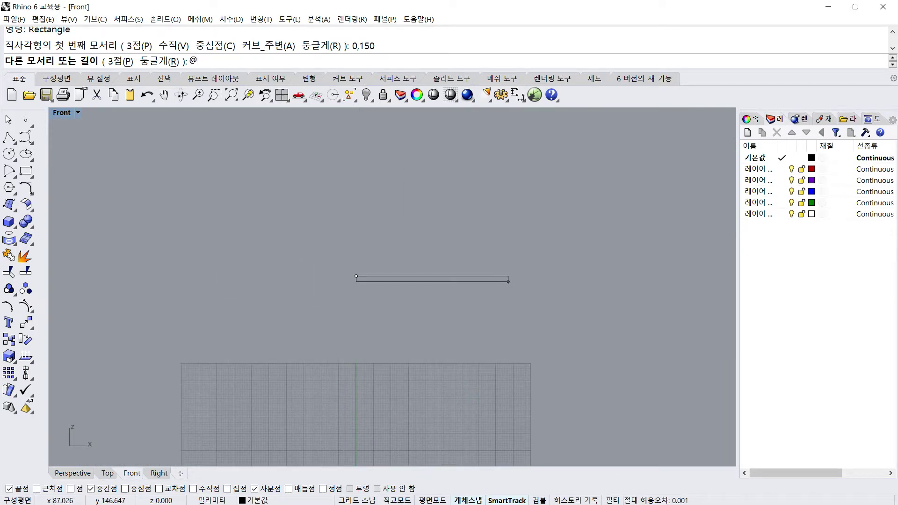
text(150,1)
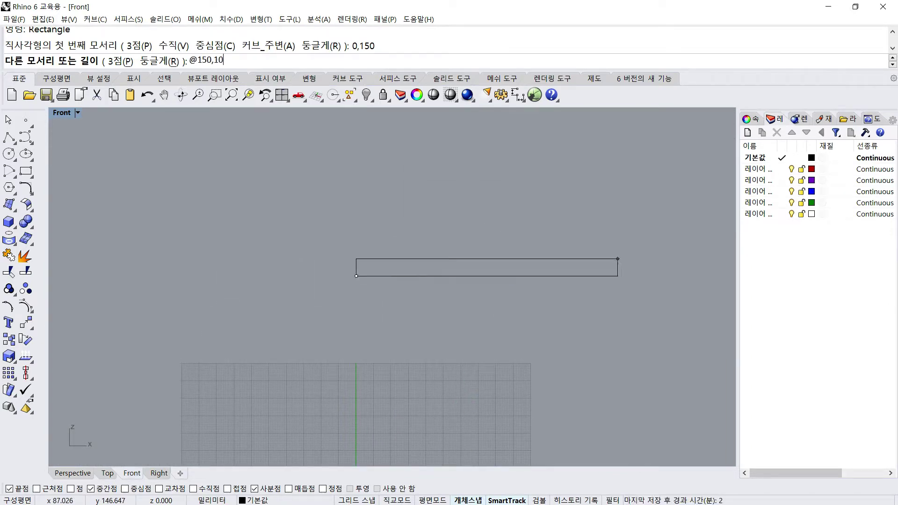
text(0)
key(Return)
scroll(476, 269, down, 2)
right_drag(474, 278, 442, 272)
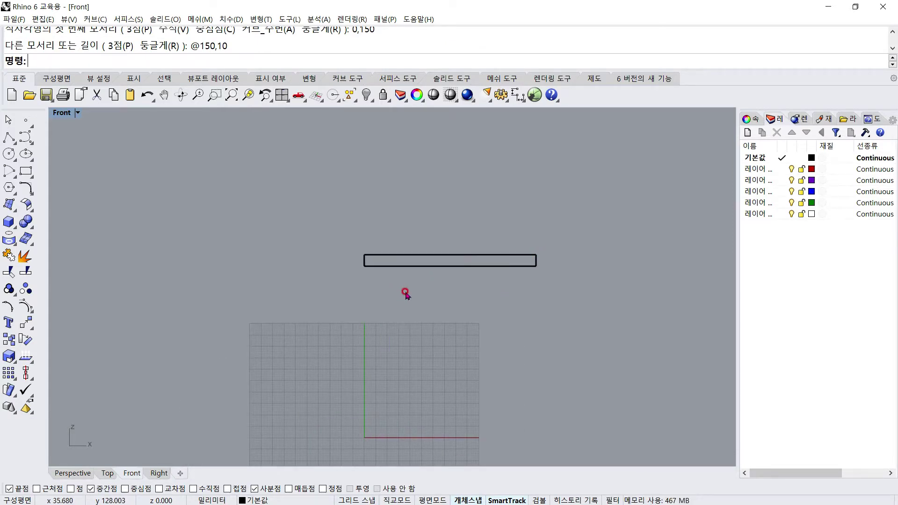
Step: Check the drawing, draw a 400 × 10 mm rectangle from 0,450 for the tabletop, and zoom to the extents
key(alt+Tab)
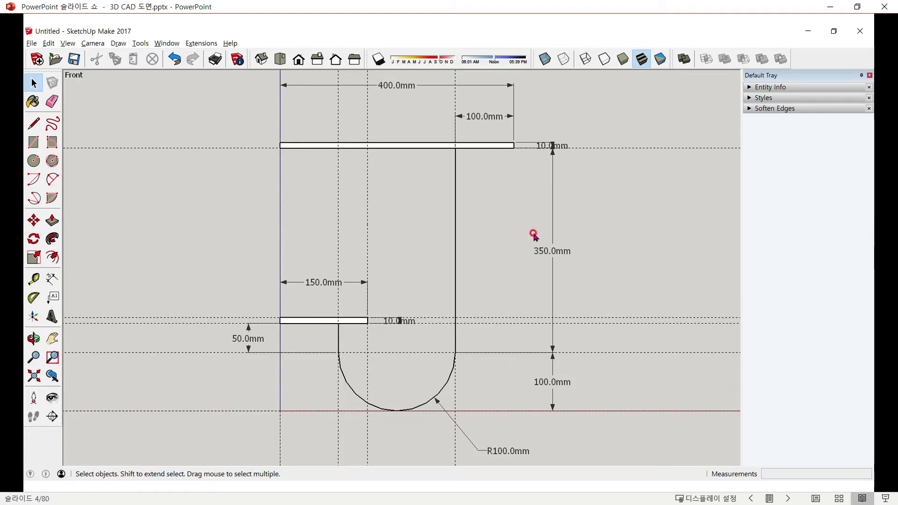
key(alt+Tab)
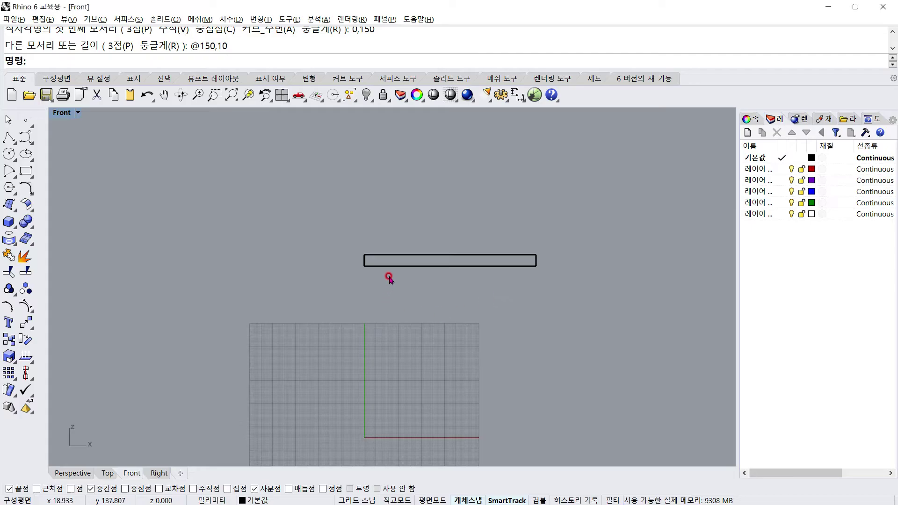
key(Return)
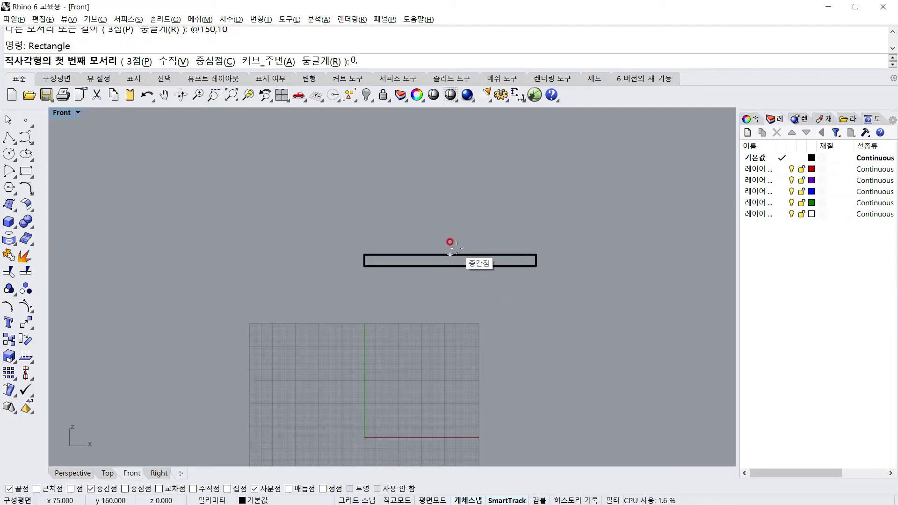
text(0,45)
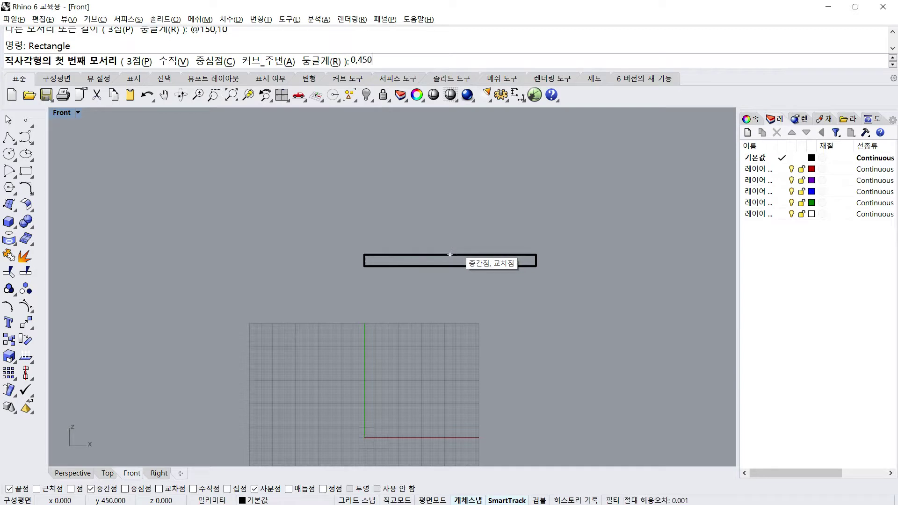
key(Return)
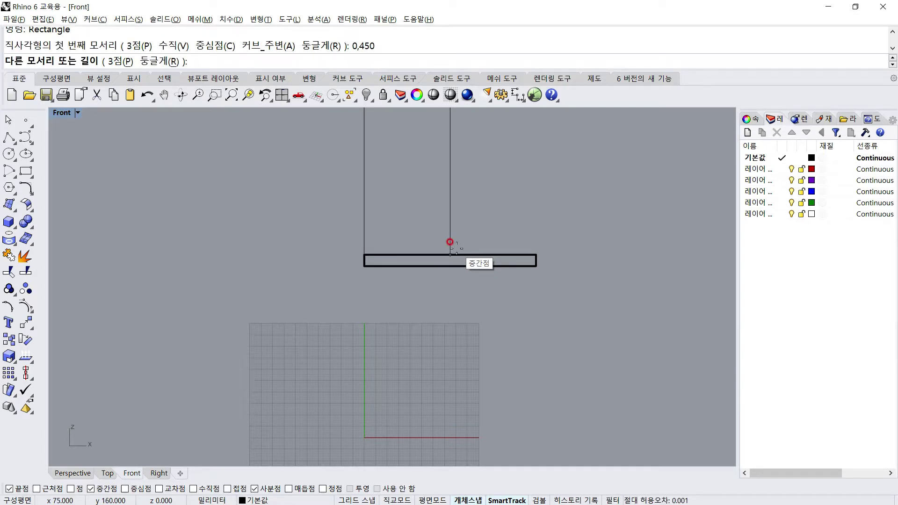
text(@)
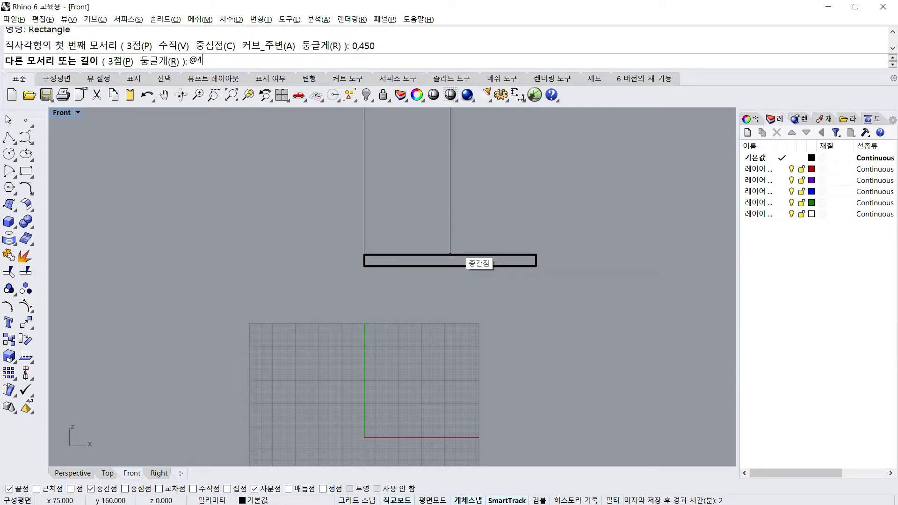
text(400,10)
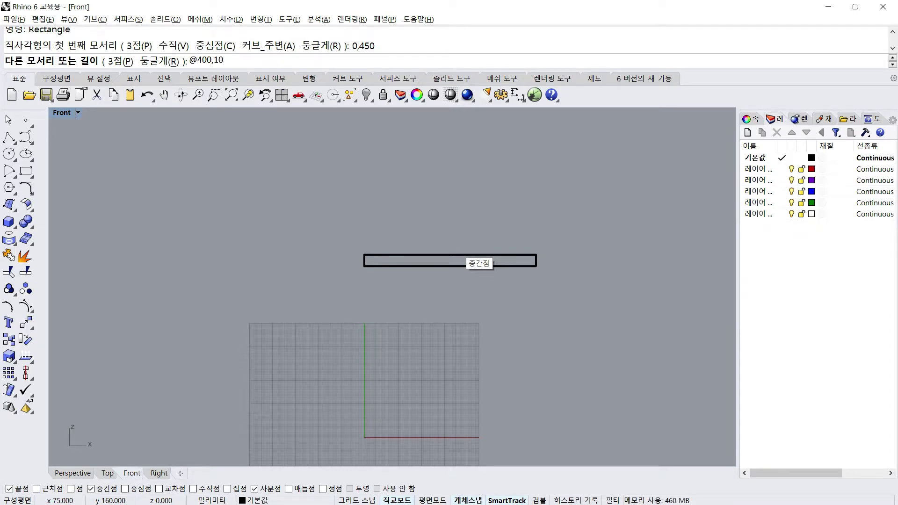
key(Return)
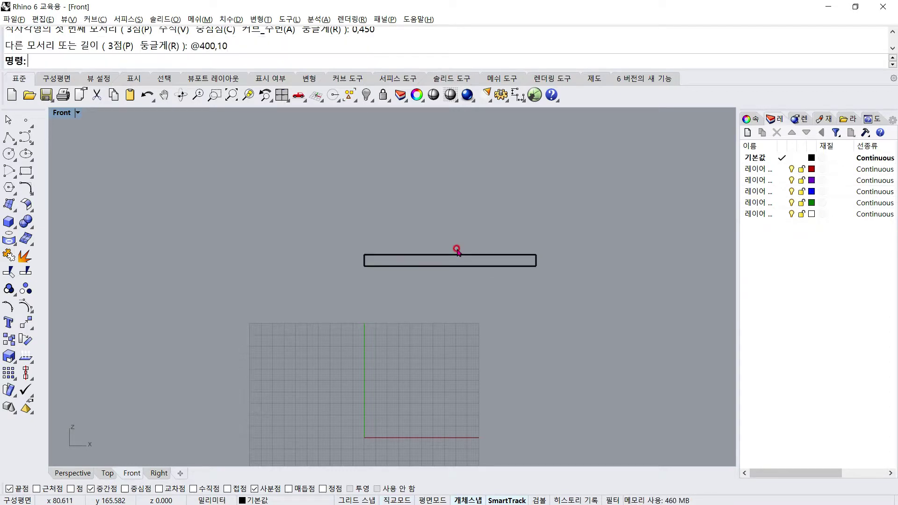
click(231, 96)
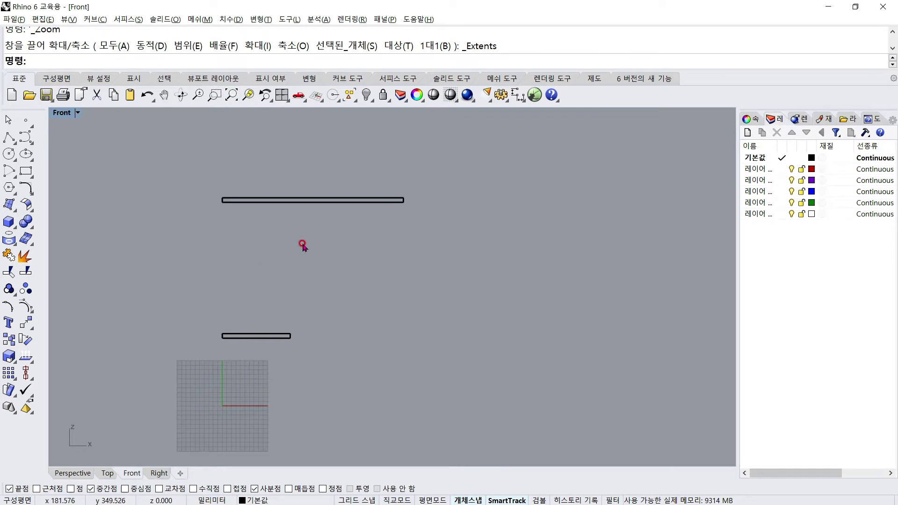
Step: Make the red layer 레이어 01 current and draw a 200 × 350 mm rectangle from 100,100 for the leg outline
click(783, 170)
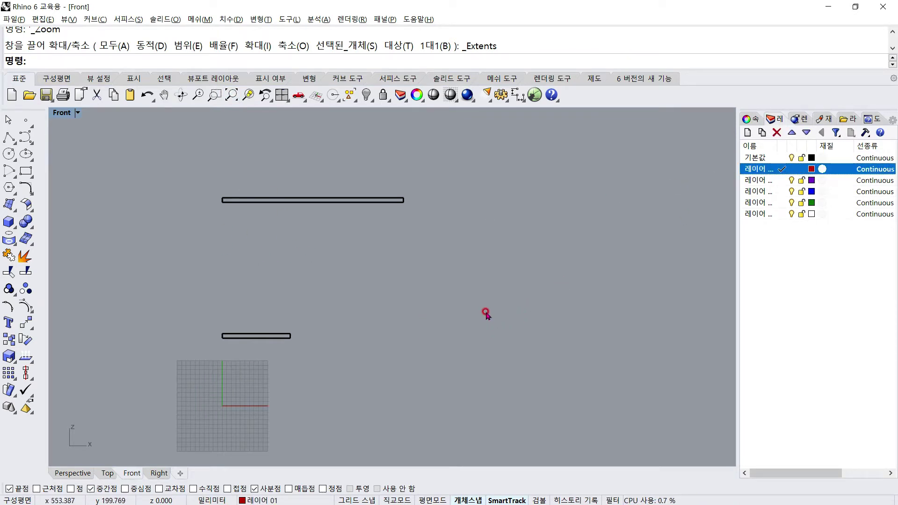
right_drag(349, 310, 380, 299)
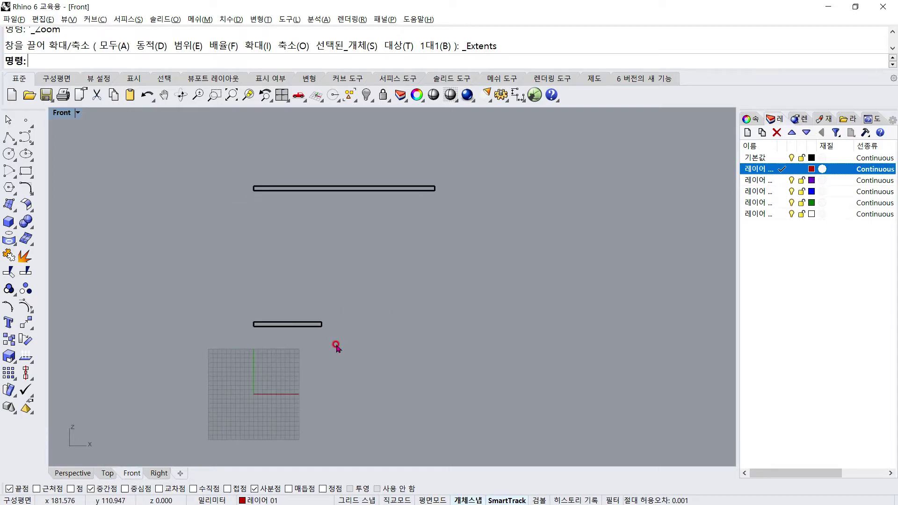
key(alt+Tab)
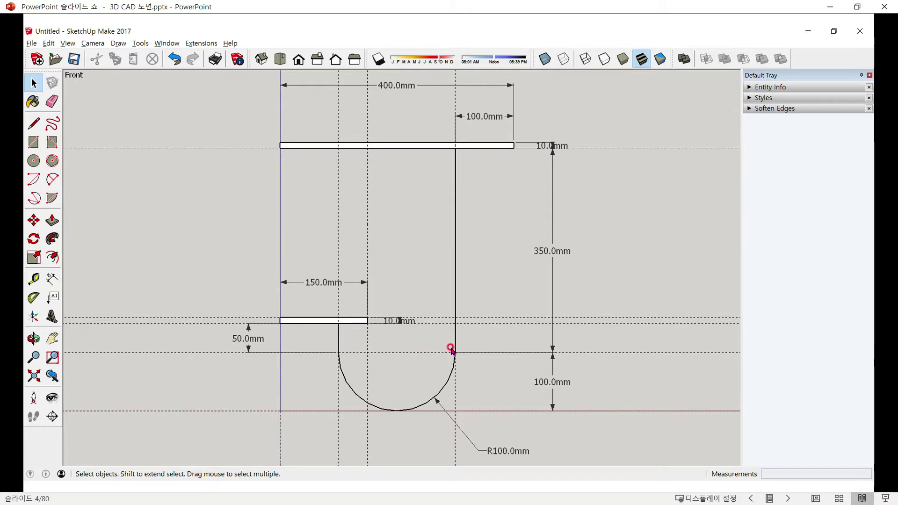
key(alt+Tab)
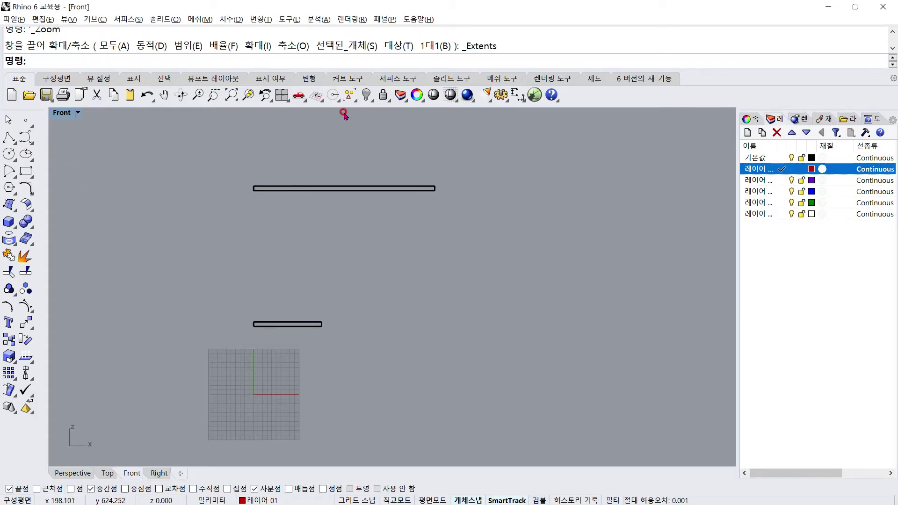
text(Rectangle)
key(Return)
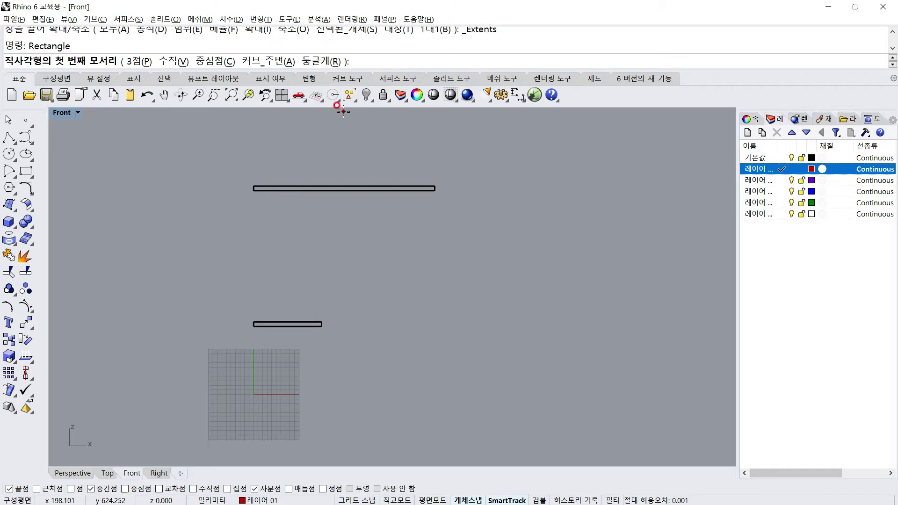
text(100,10)
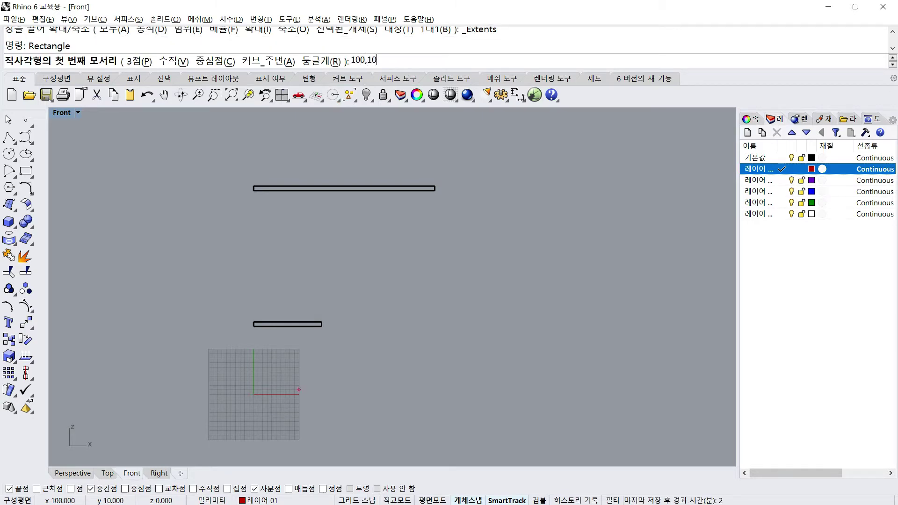
text(0)
key(Return)
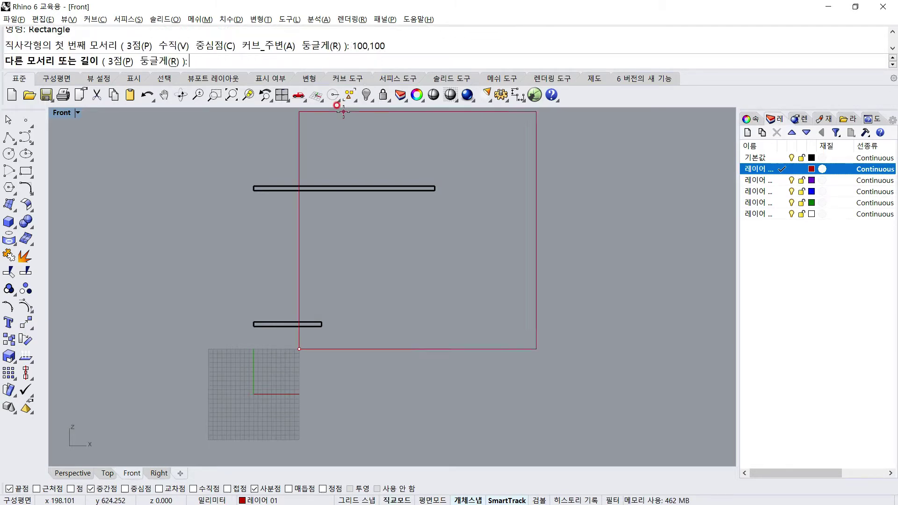
text(@200)
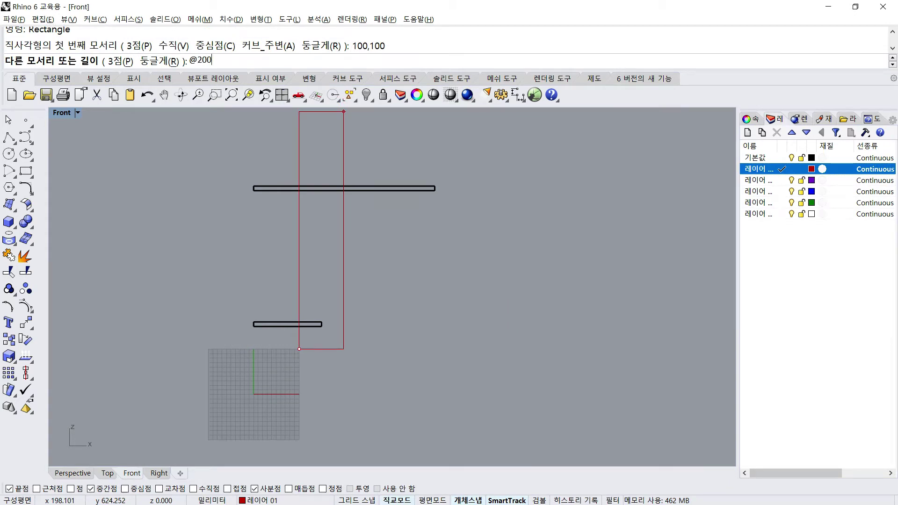
text(,350)
key(Return)
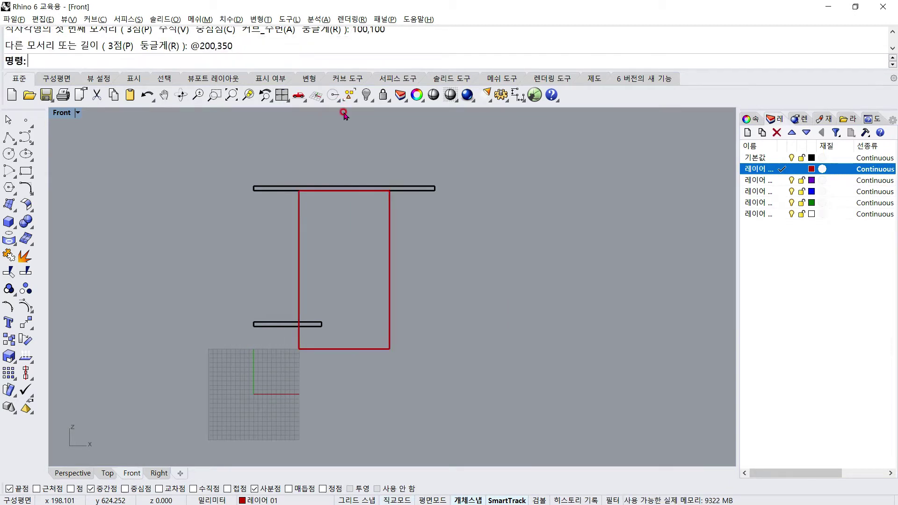
Step: Explode the red leg rectangle and delete its inner vertical edge and its upper edge under the tabletop
scroll(333, 255, up, 2)
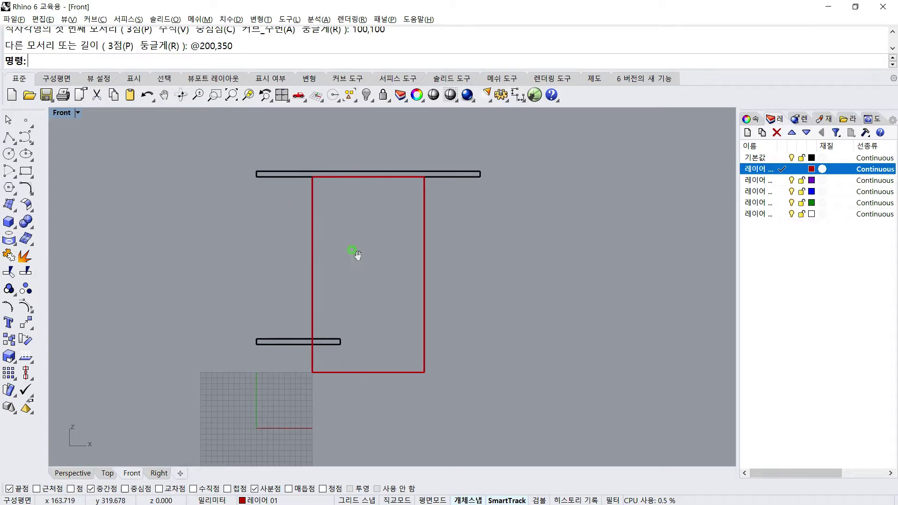
click(317, 245)
click(26, 256)
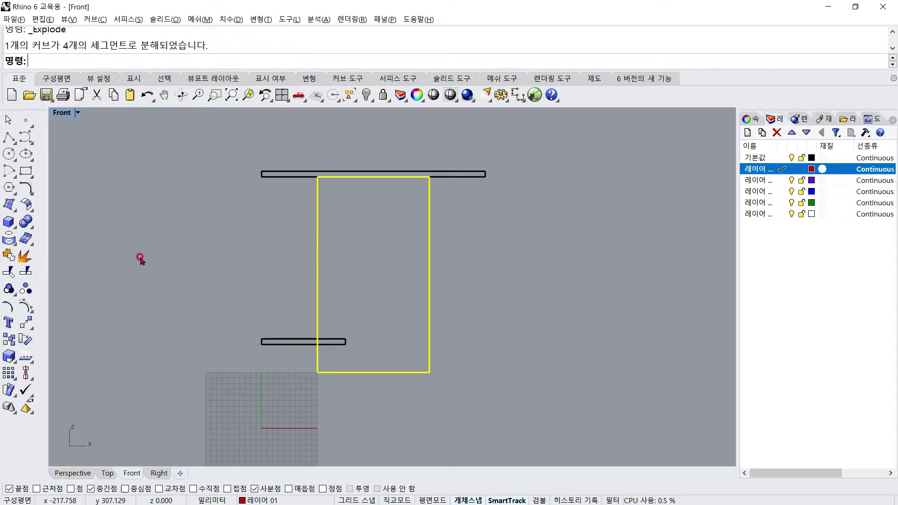
click(318, 259)
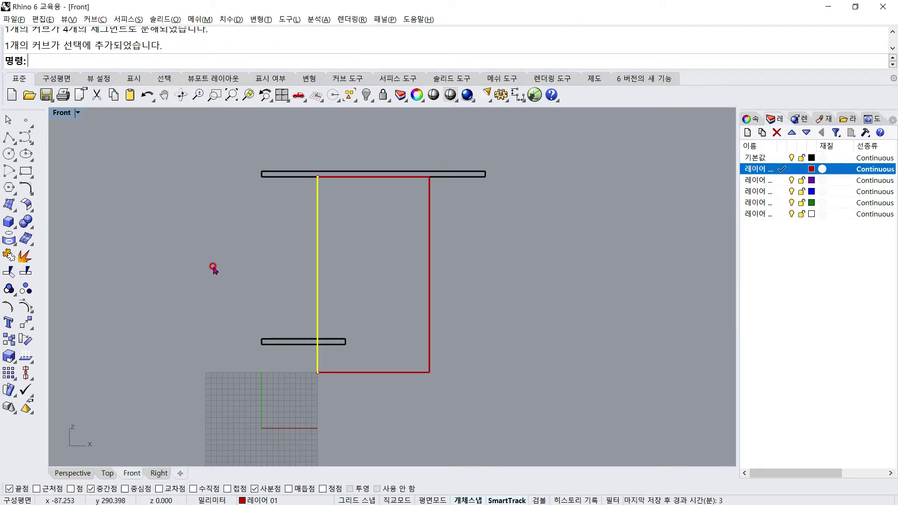
key(Delete)
drag(308, 165, 448, 208)
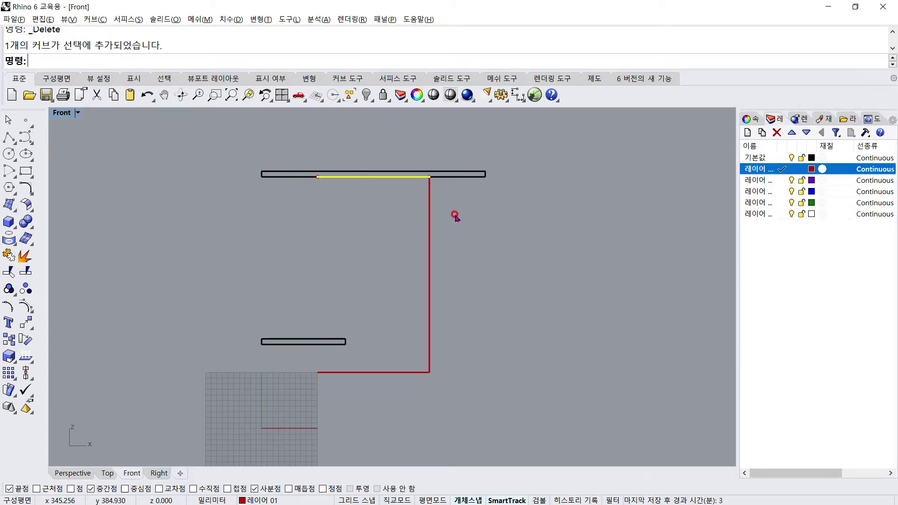
key(Delete)
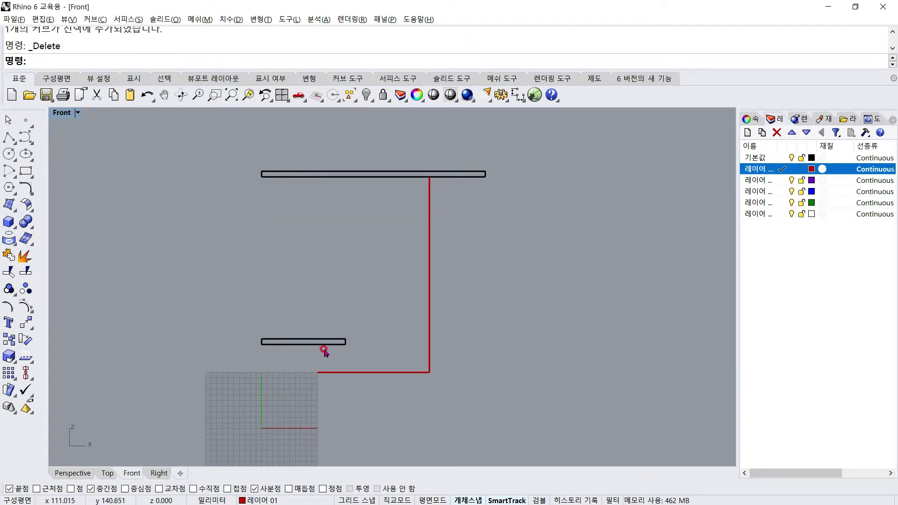
Step: Try a vertical polyline from the inner end of the leg's lower edge to the shelf using the Near snap, and undo it
scroll(313, 361, up, 5)
click(9, 138)
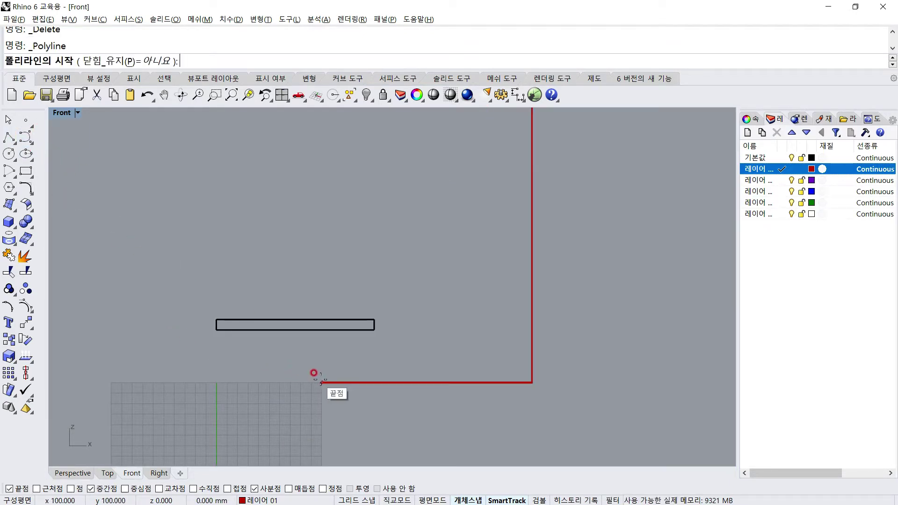
click(321, 381)
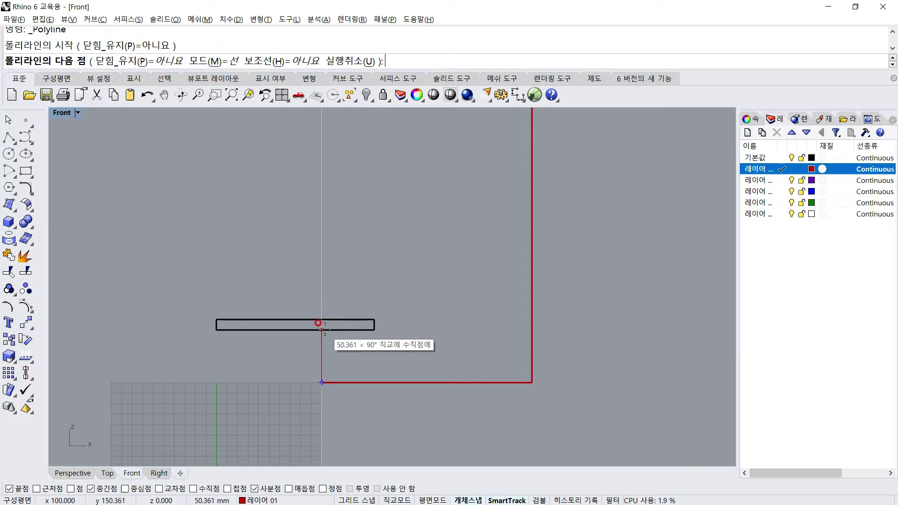
click(35, 489)
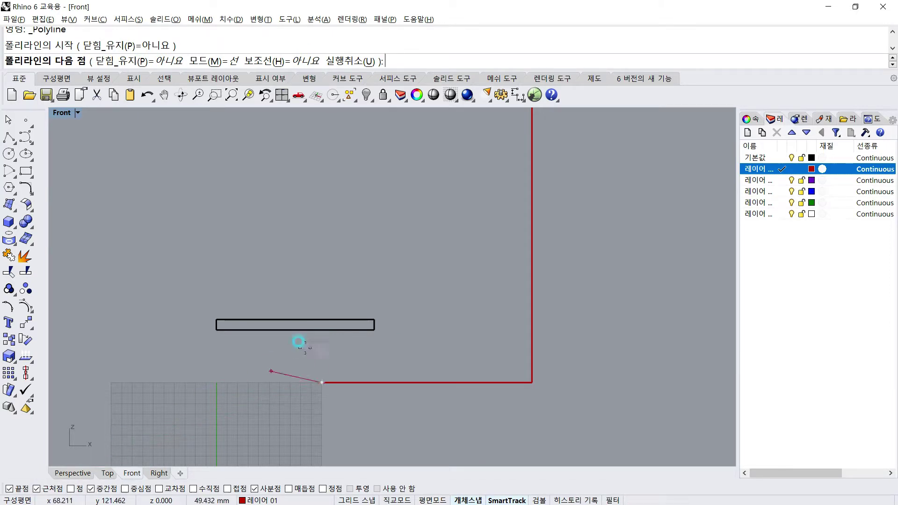
click(321, 330)
key(Return)
scroll(363, 349, up, 4)
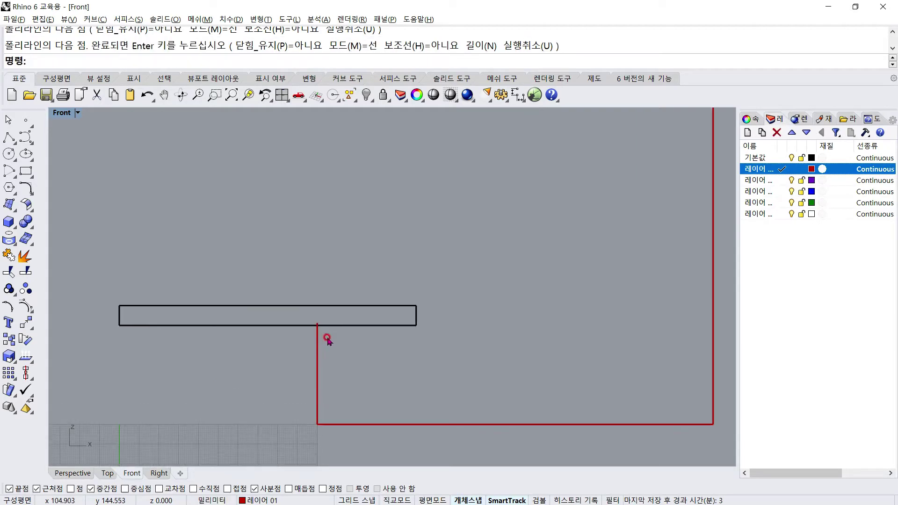
scroll(323, 334, down, 2)
click(313, 342)
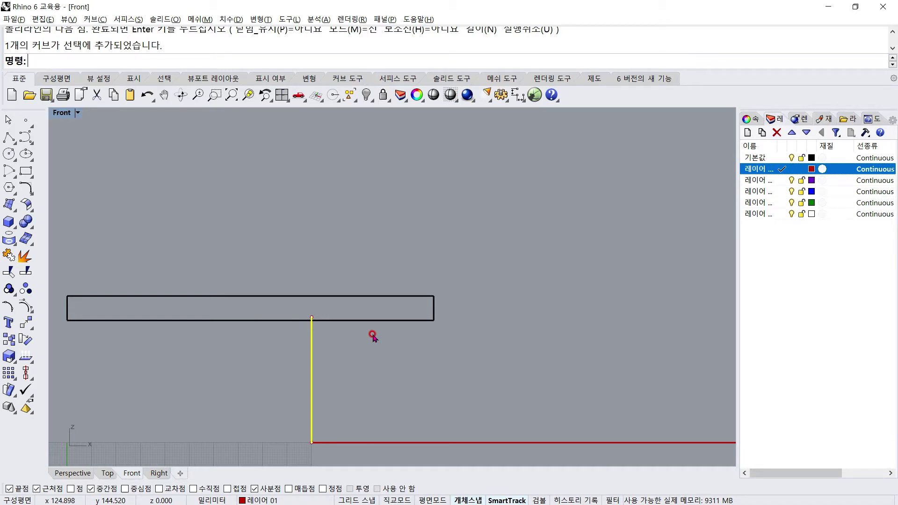
key(ctrl+z)
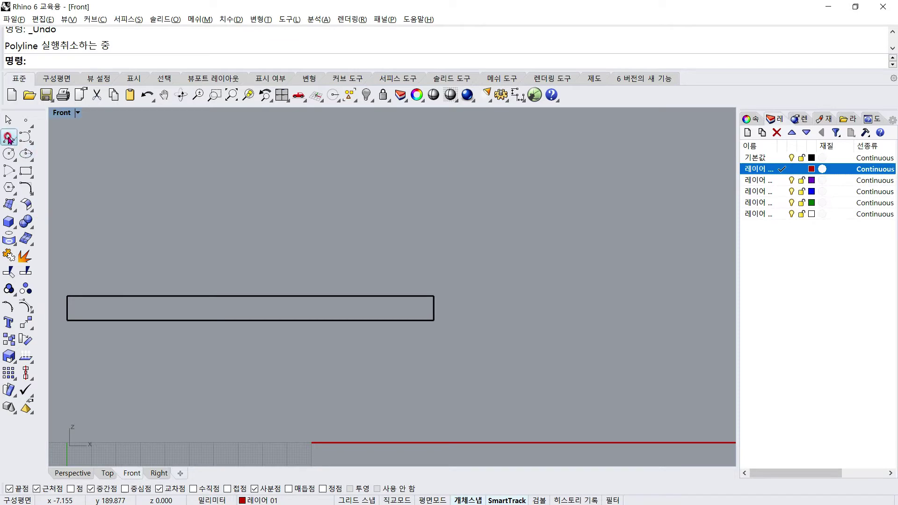
Step: Draw a vertical line from the inner end of the leg's lower edge up to the underside of the shelf profile
text(line)
key(Return)
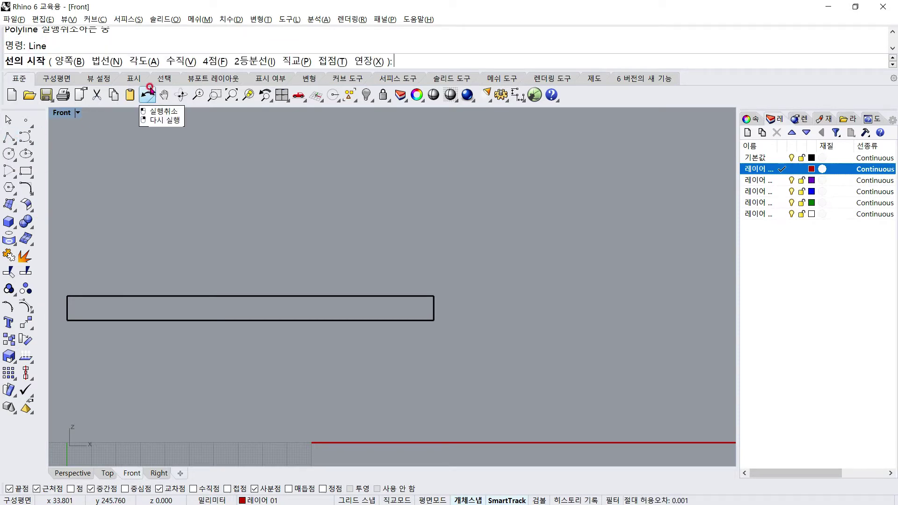
click(309, 434)
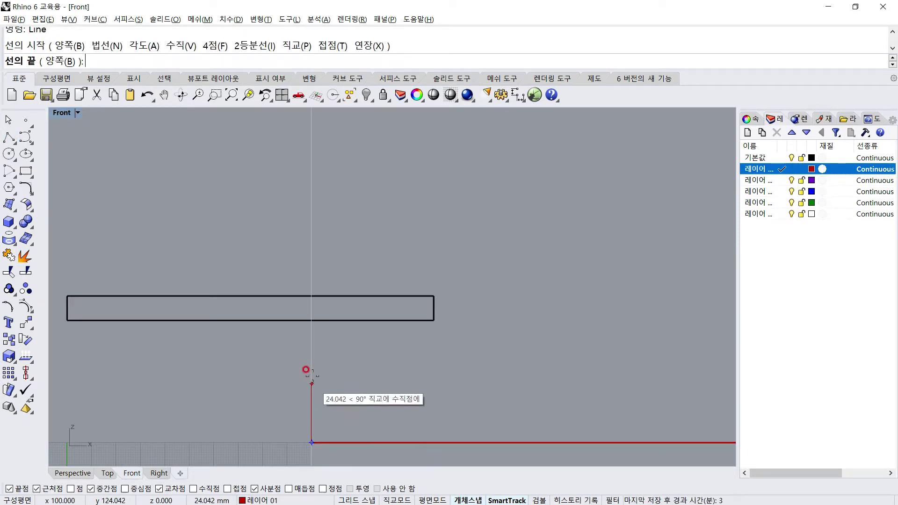
click(308, 315)
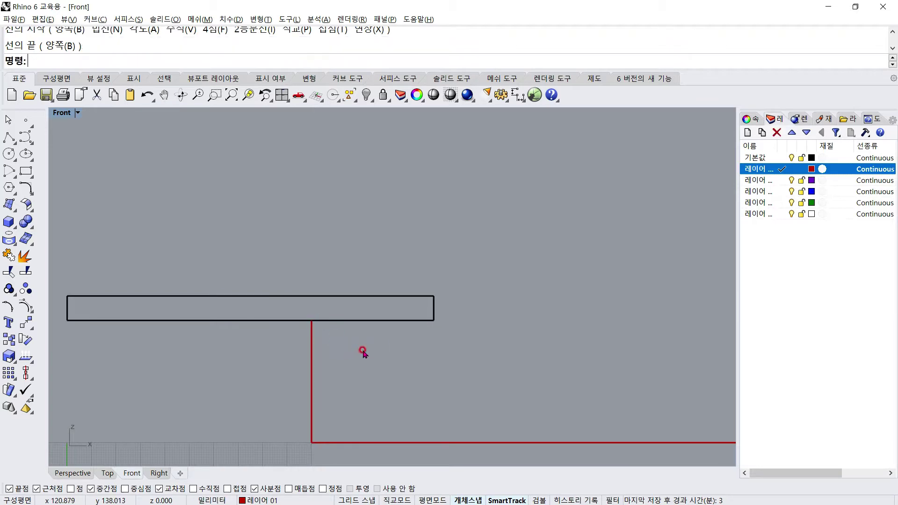
Step: Draw a downward semicircular arc centred on the midpoint of the leg's lower edge between its two endpoints, and delete that straight edge
scroll(364, 352, down, 5)
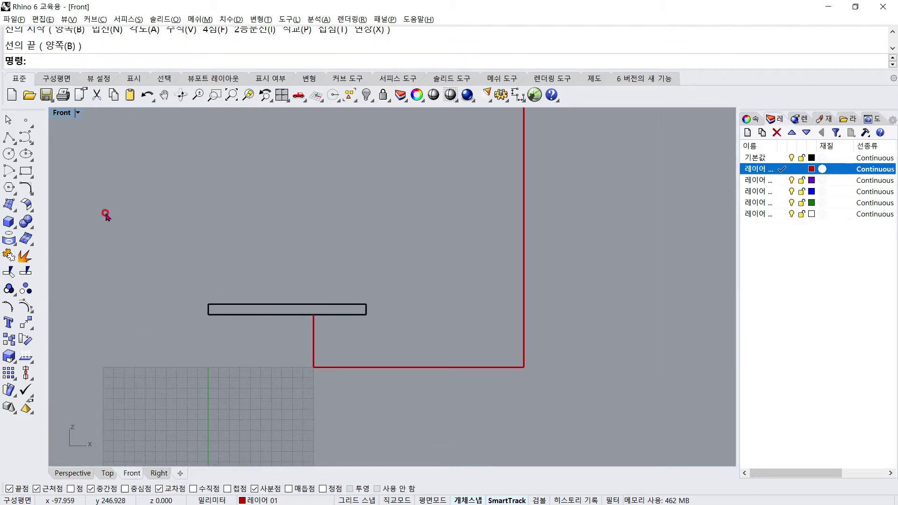
click(9, 171)
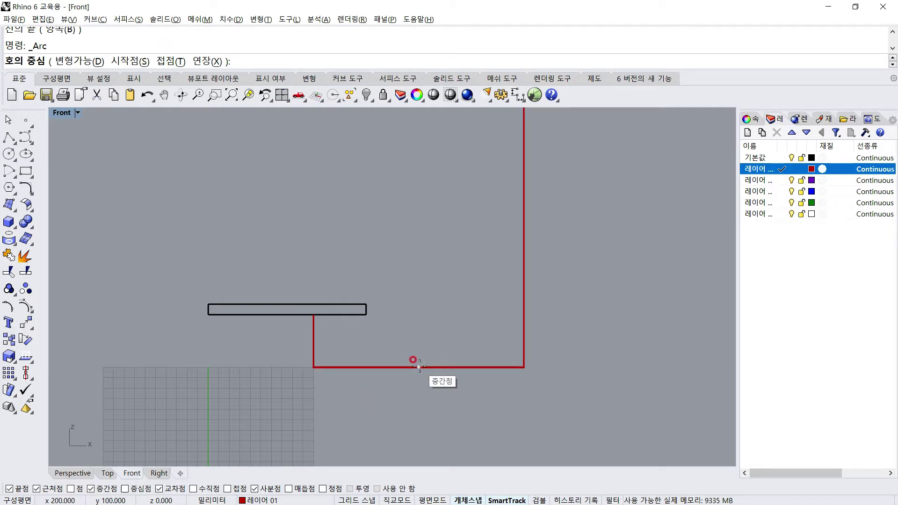
click(419, 367)
click(313, 368)
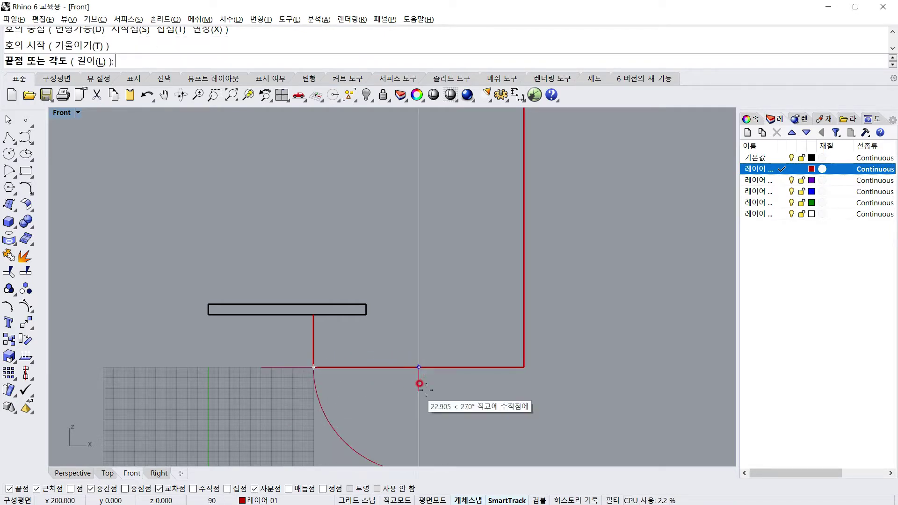
click(523, 368)
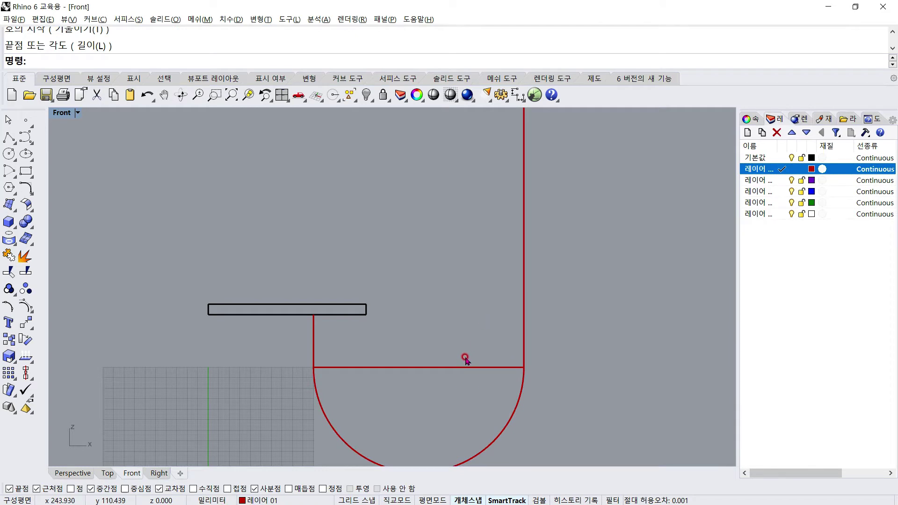
click(464, 367)
key(Delete)
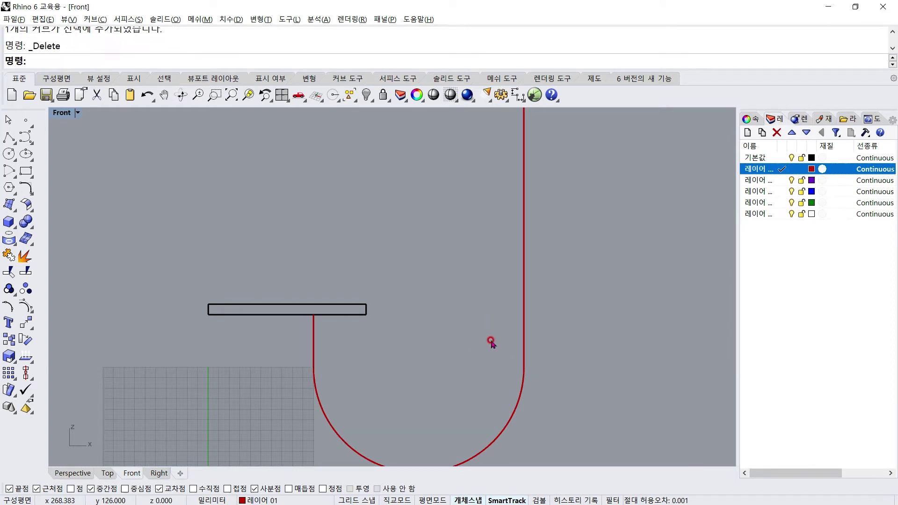
Step: Join the short line, the semicircle and the long vertical line into one leg curve
scroll(491, 340, down, 3)
drag(546, 345, 313, 436)
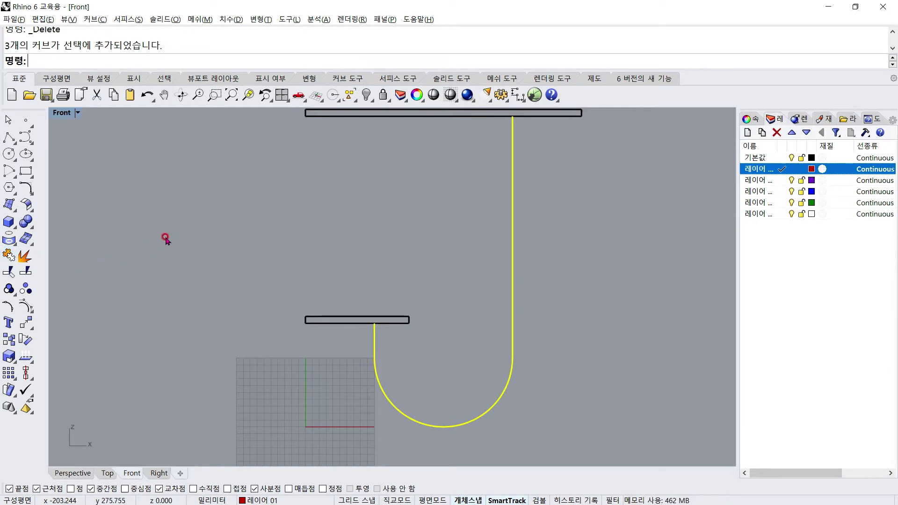
text(j)
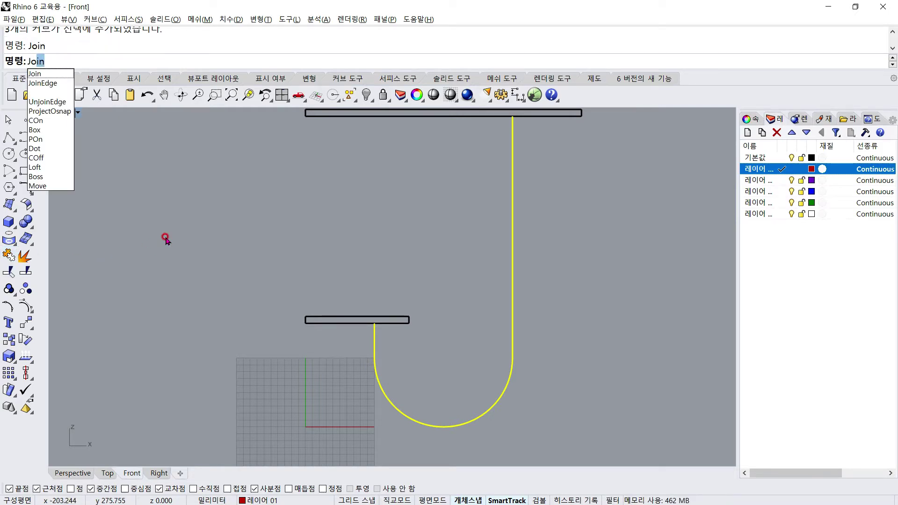
key(Return)
click(400, 244)
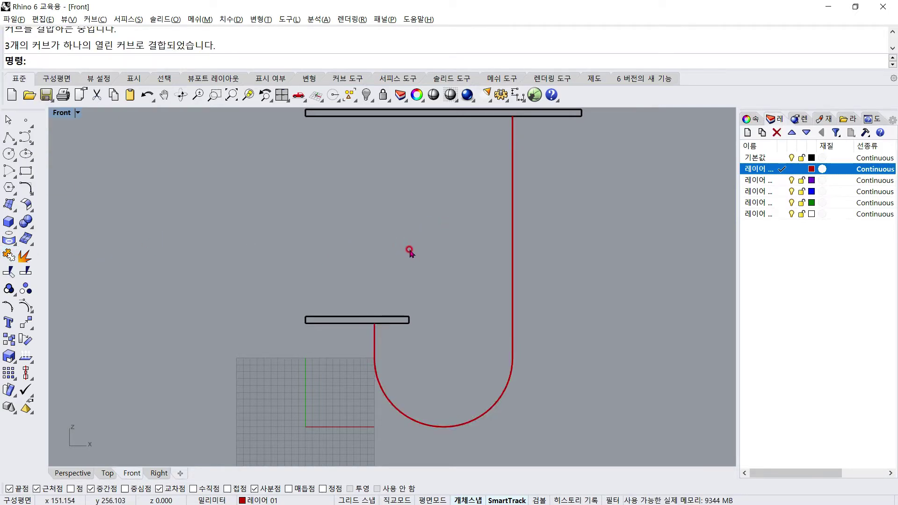
Step: Check the tabletop and shelf profiles, and show all the curves in the Perspective view zoomed to the extents
right_drag(414, 255, 419, 295)
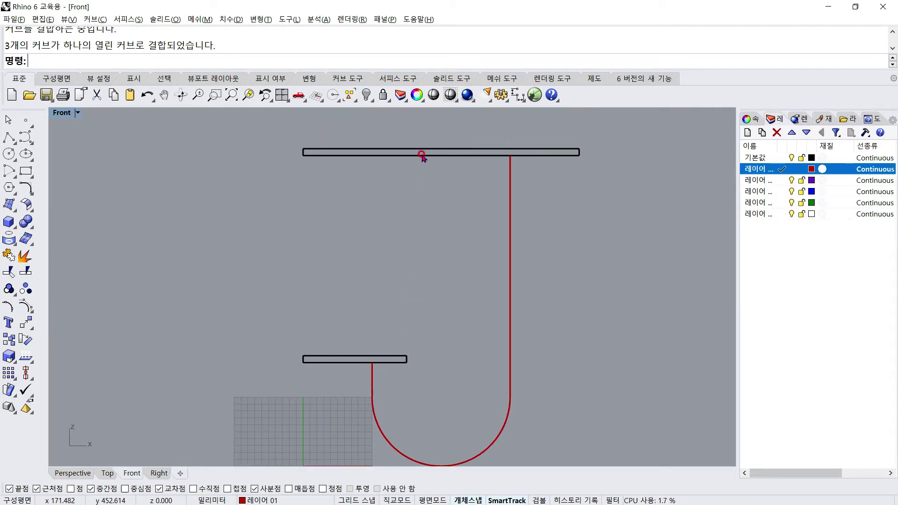
click(421, 153)
click(370, 359)
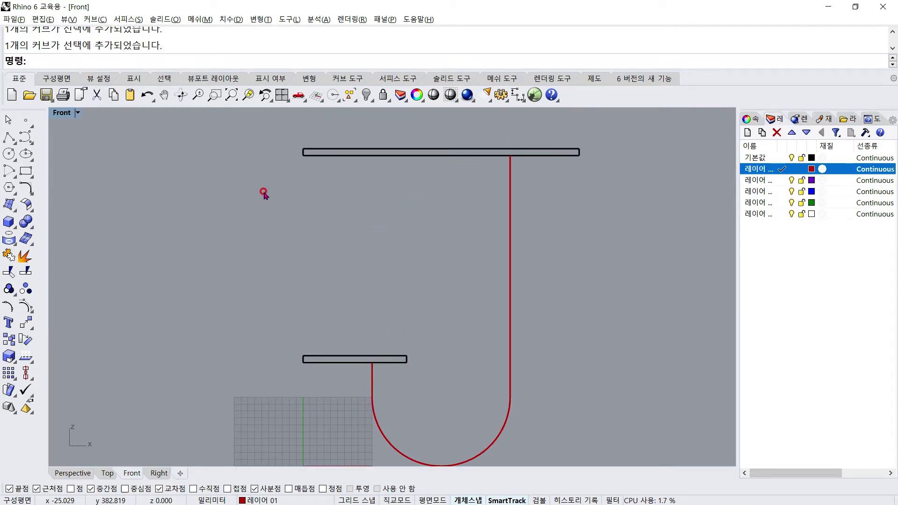
click(74, 473)
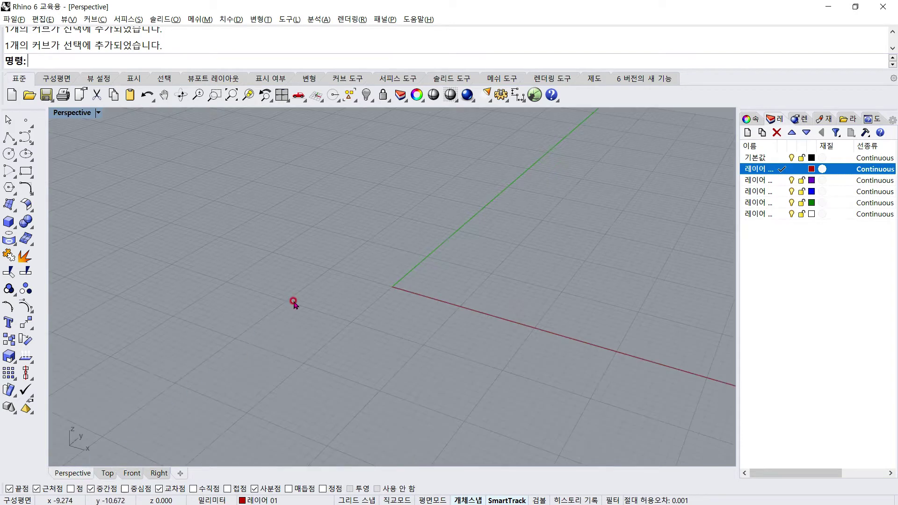
click(231, 95)
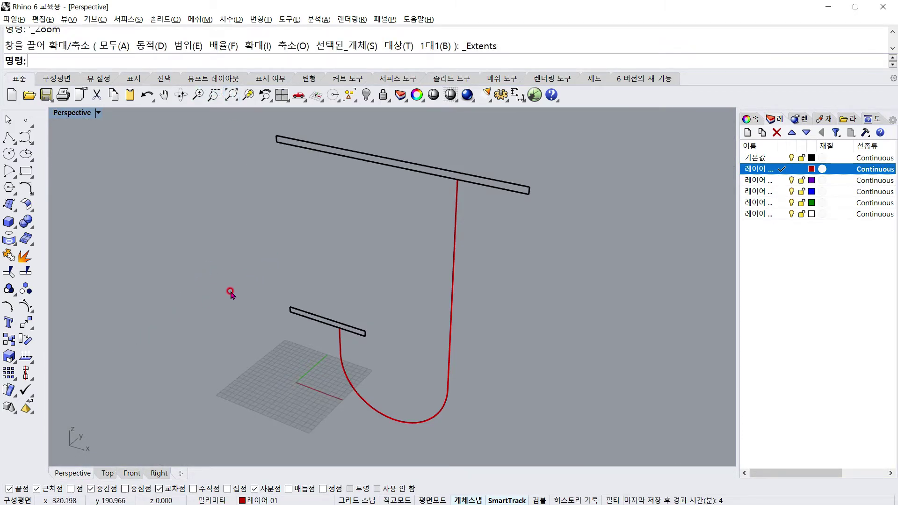
Step: With the default layer 기본값 current, revolve the tabletop and shelf profiles 360° about the vertical axis through their inner ends
text(Revolve)
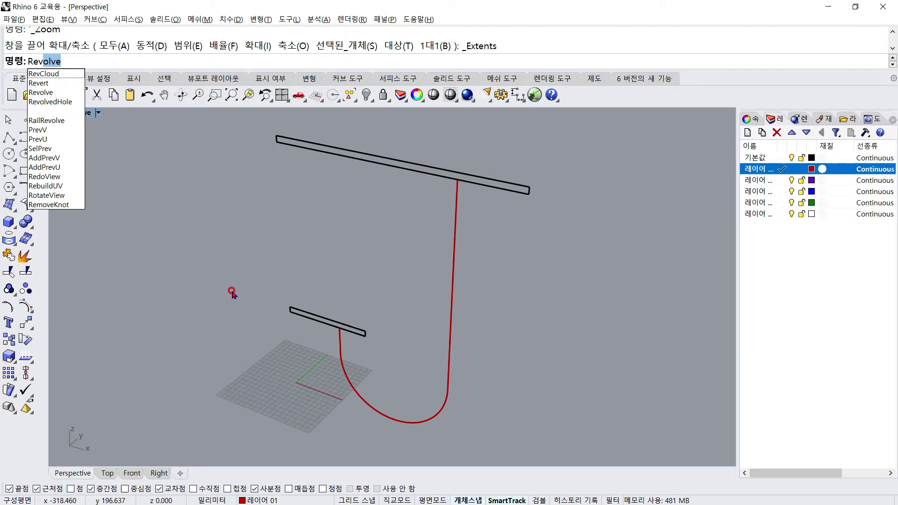
key(Return)
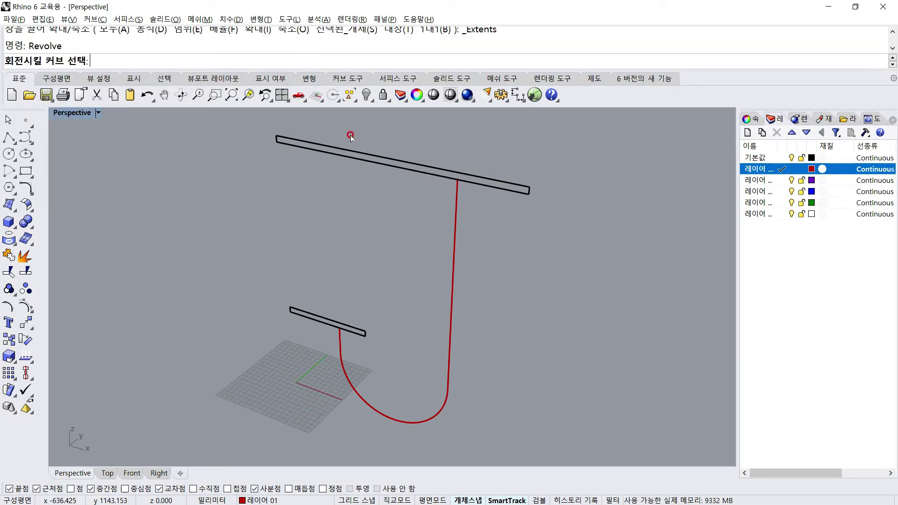
drag(327, 167, 328, 168)
drag(302, 336, 271, 231)
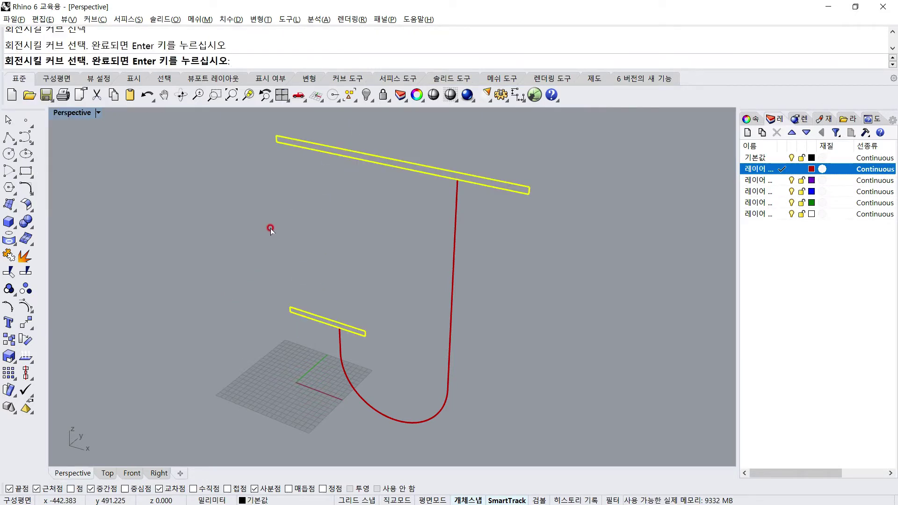
key(Return)
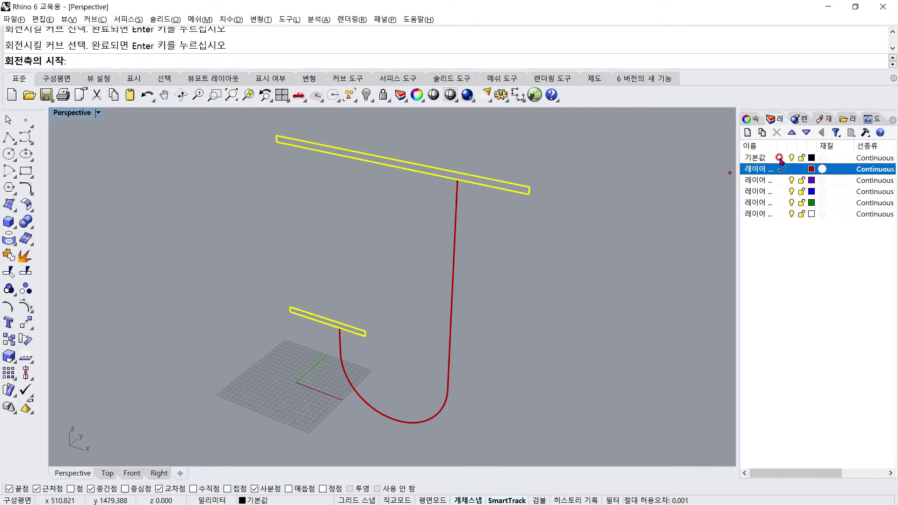
click(782, 158)
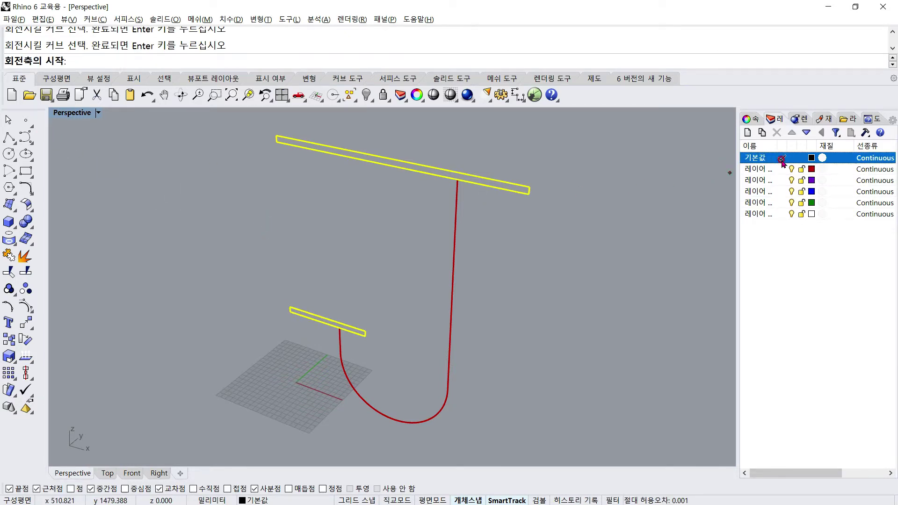
click(288, 309)
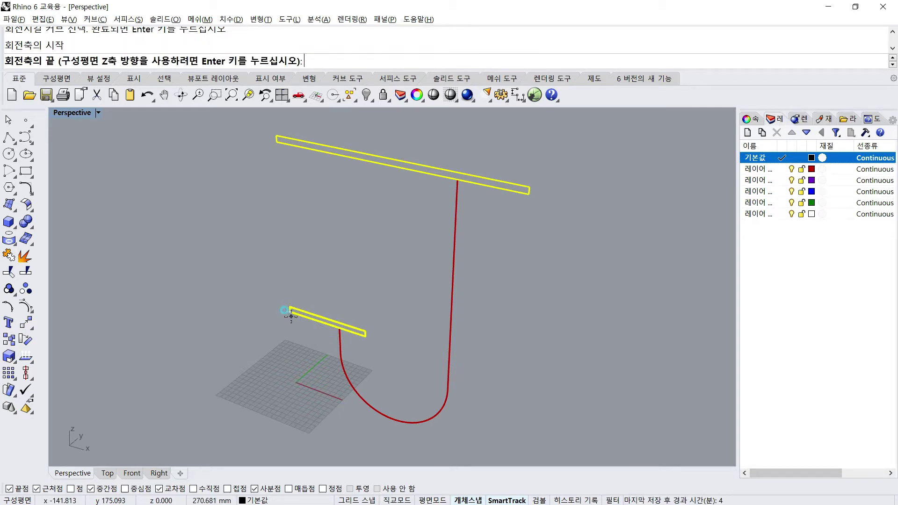
click(276, 141)
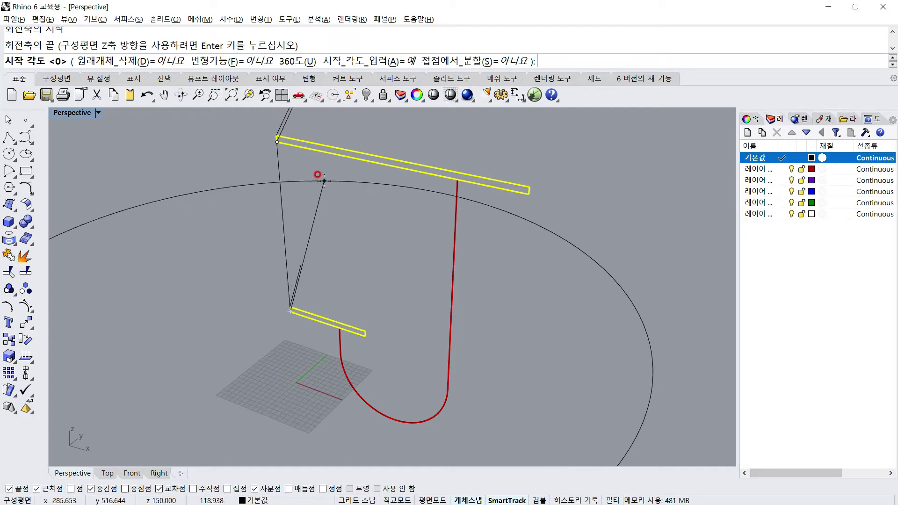
key(Return)
key(Return)
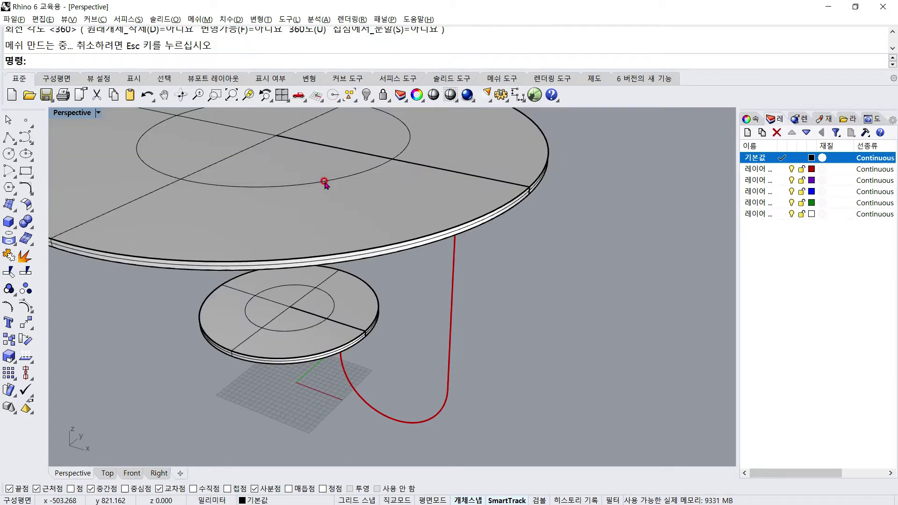
right_drag(533, 296, 564, 294)
middle_click(419, 278)
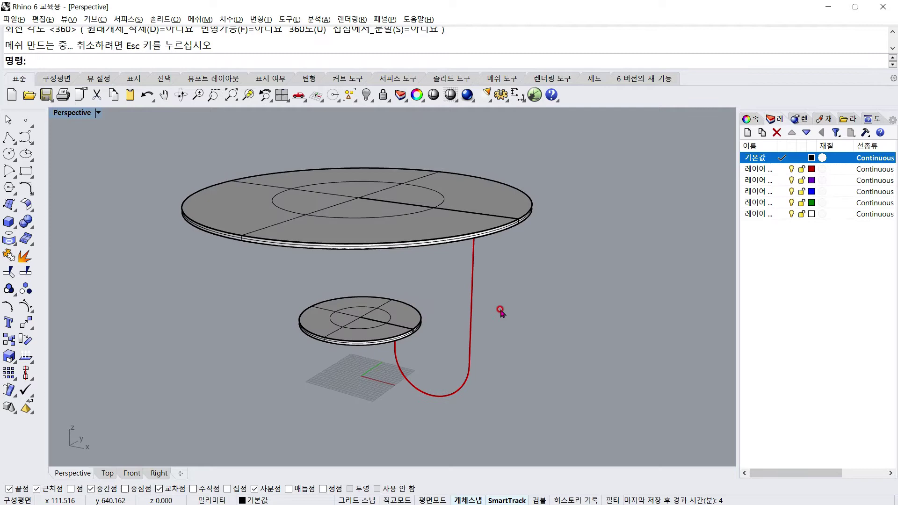
Step: Pipe the curved leg curve with a start and end diameter of 40 mm, making the red layer 레이어 01 current
click(472, 322)
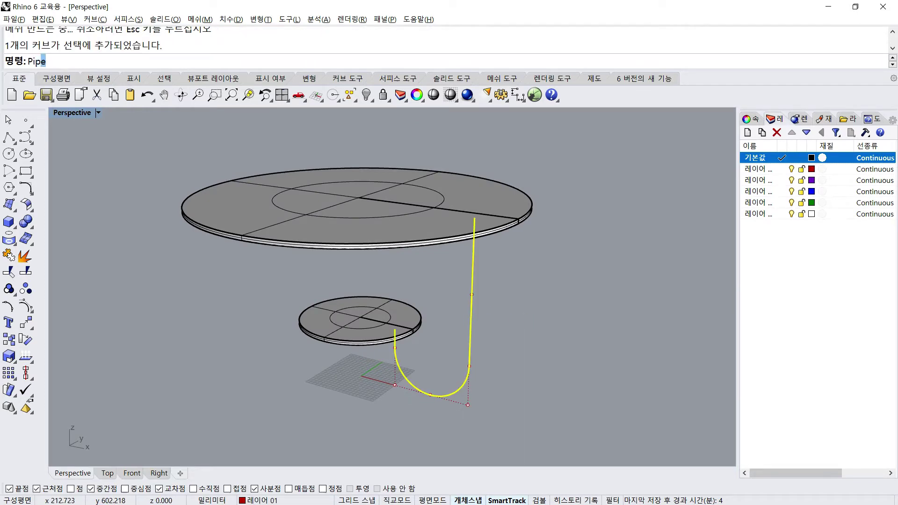
text(e)
key(Return)
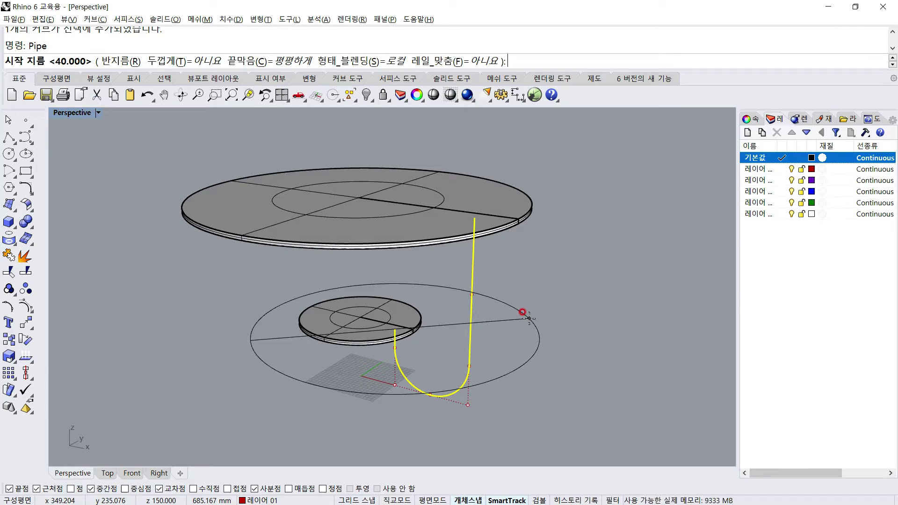
key(alt+Tab)
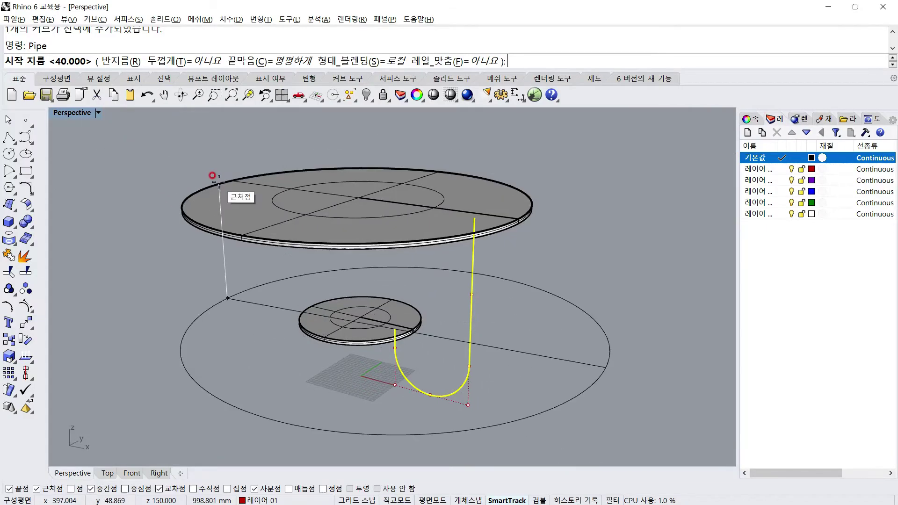
key(Return)
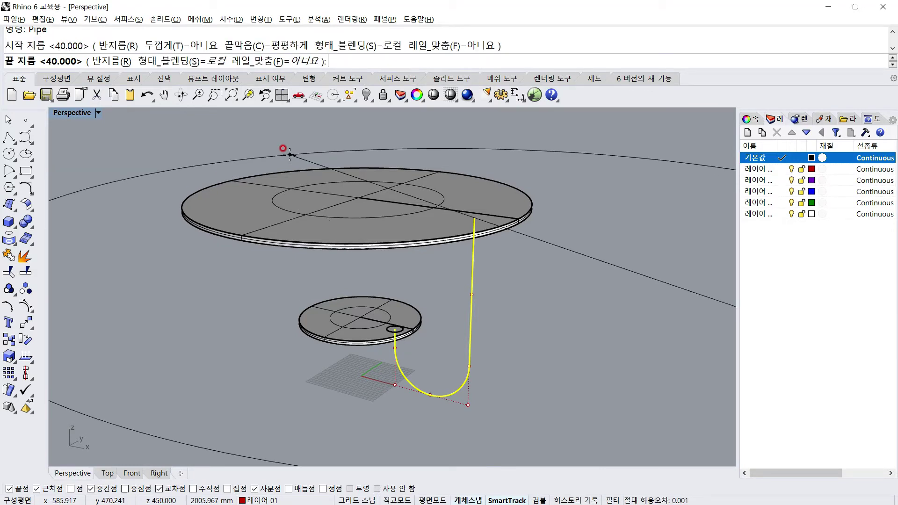
click(775, 171)
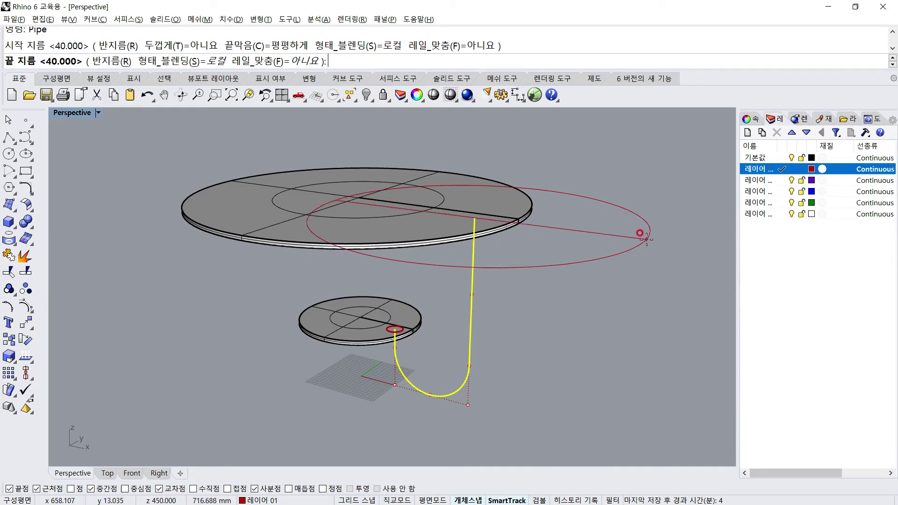
key(Return)
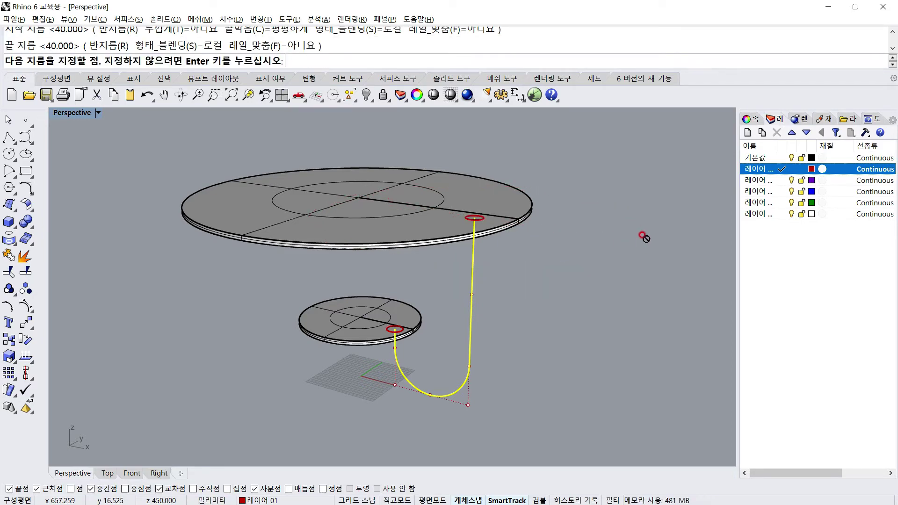
key(Return)
Step: Polar array the leg pipe about the origin with 4 items over 360°
right_drag(653, 277, 552, 312)
click(474, 290)
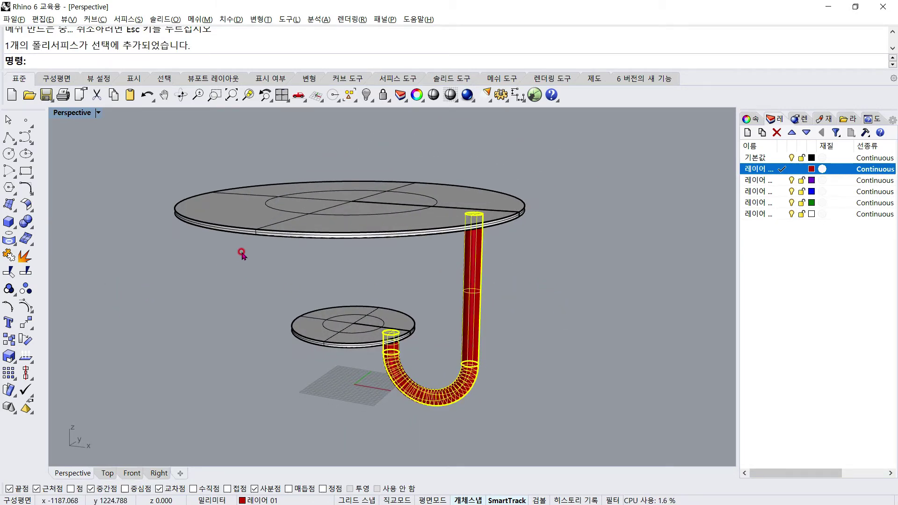
text(ArrayPolar)
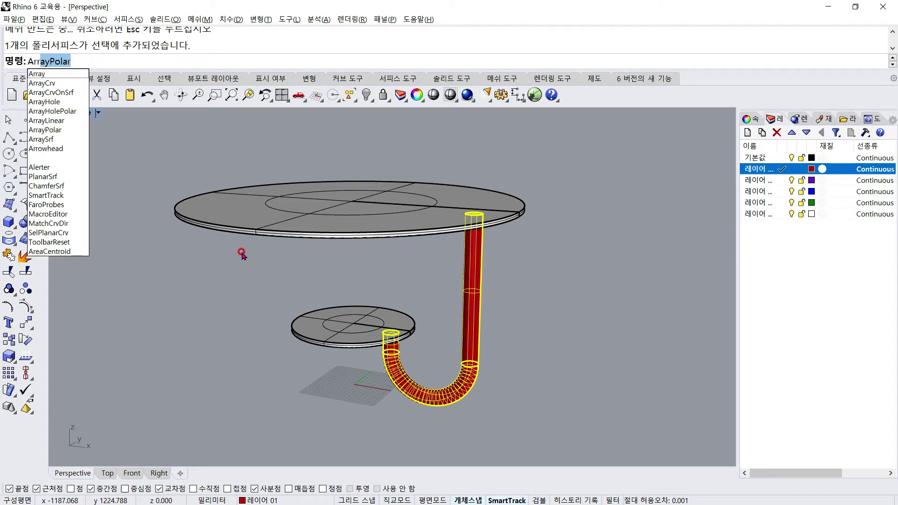
key(Return)
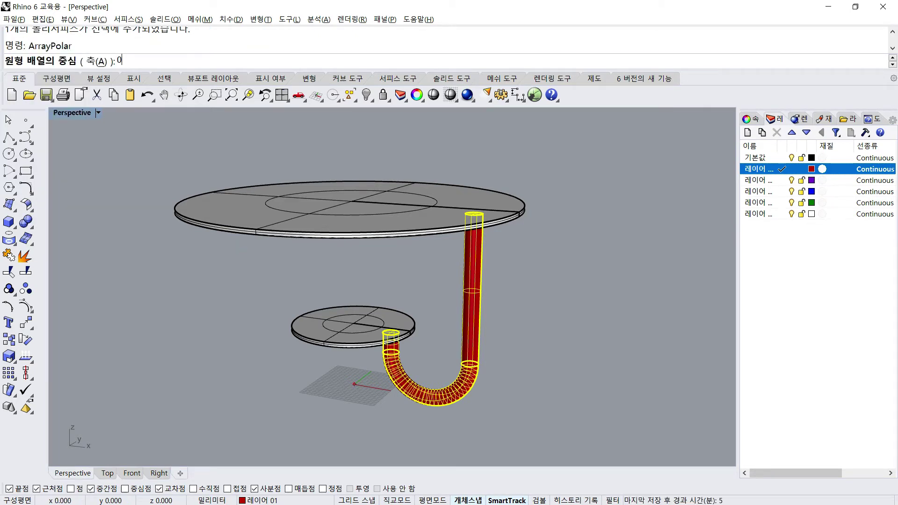
key(Return)
key(Return)
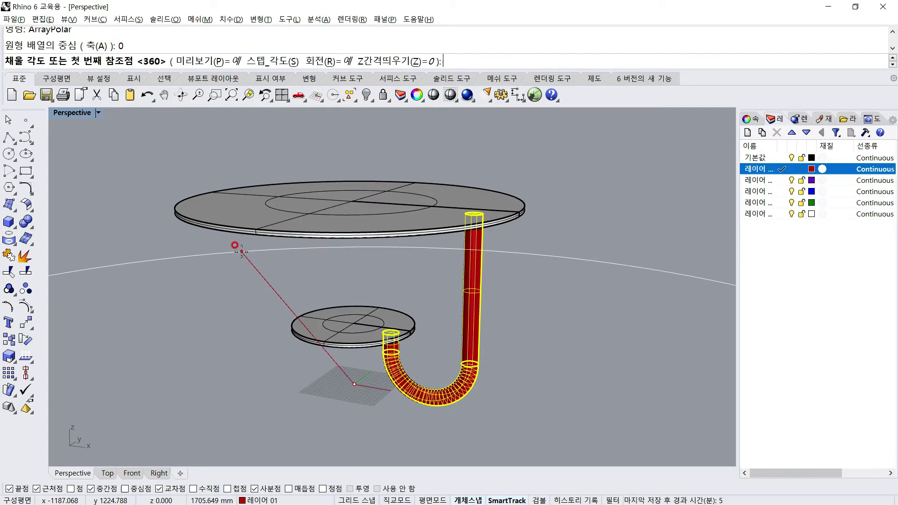
key(Return)
key(Return)
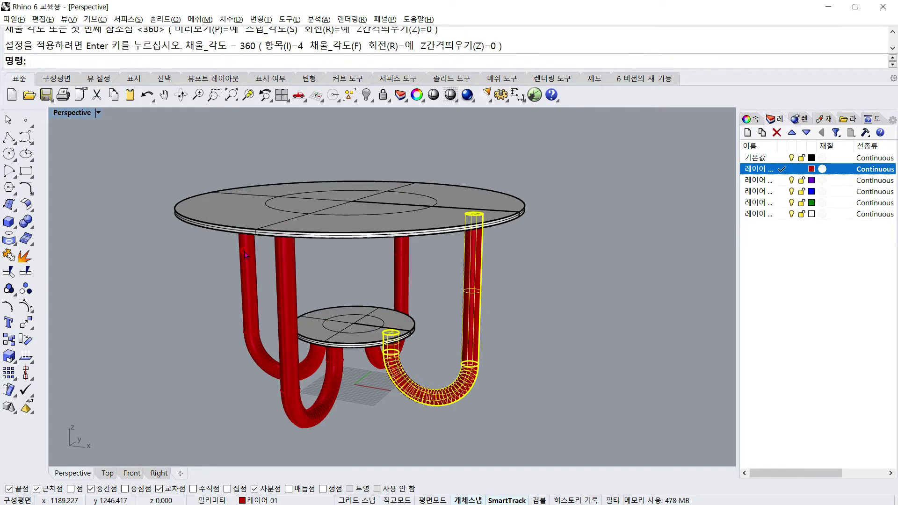
click(521, 297)
right_drag(520, 297, 538, 249)
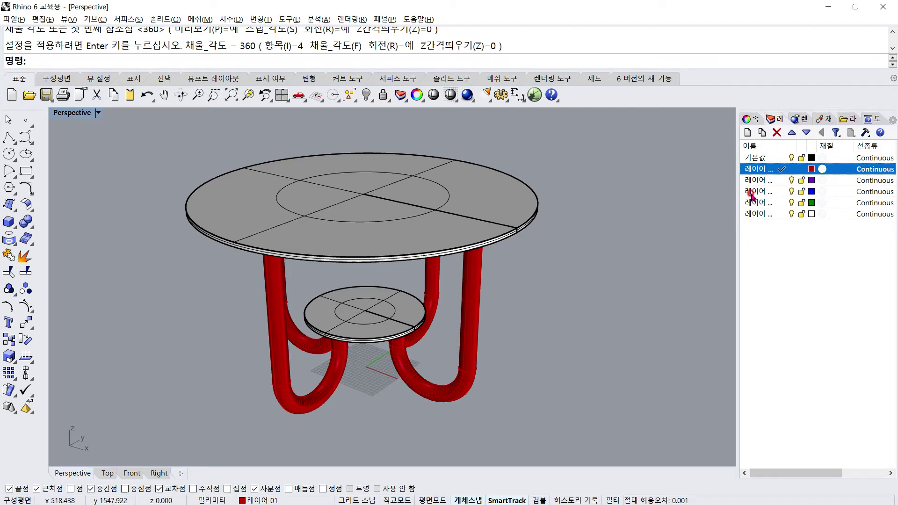
Step: Rename the green layer as curve and turn its visibility off
double_click(757, 204)
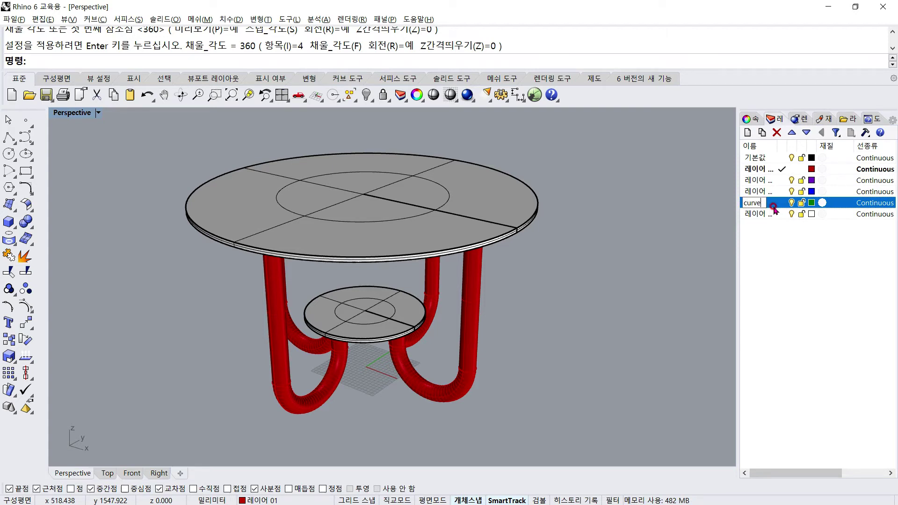
key(Return)
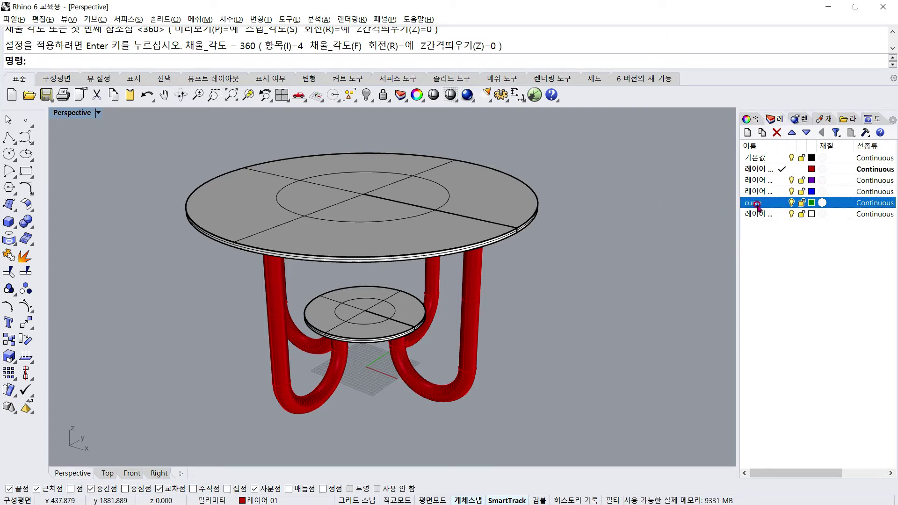
click(792, 202)
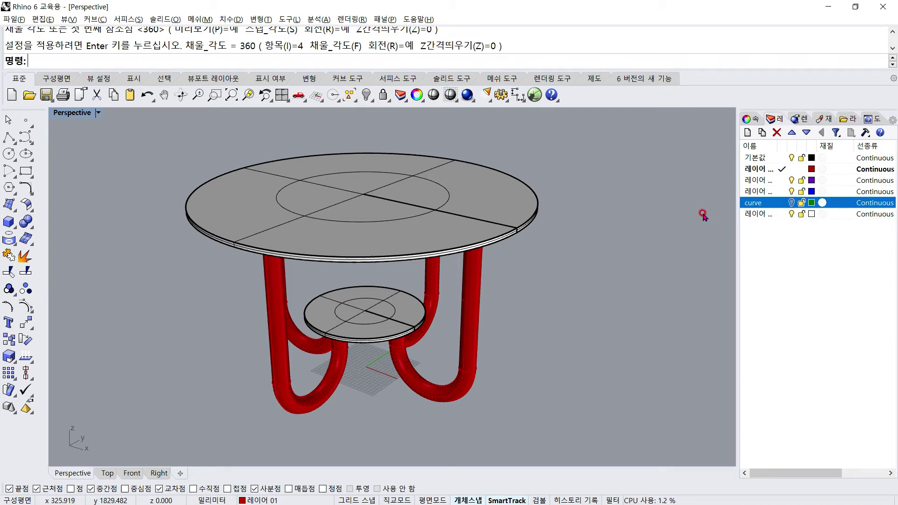
Step: Select all curves in the model and move them to the curve layer
click(355, 101)
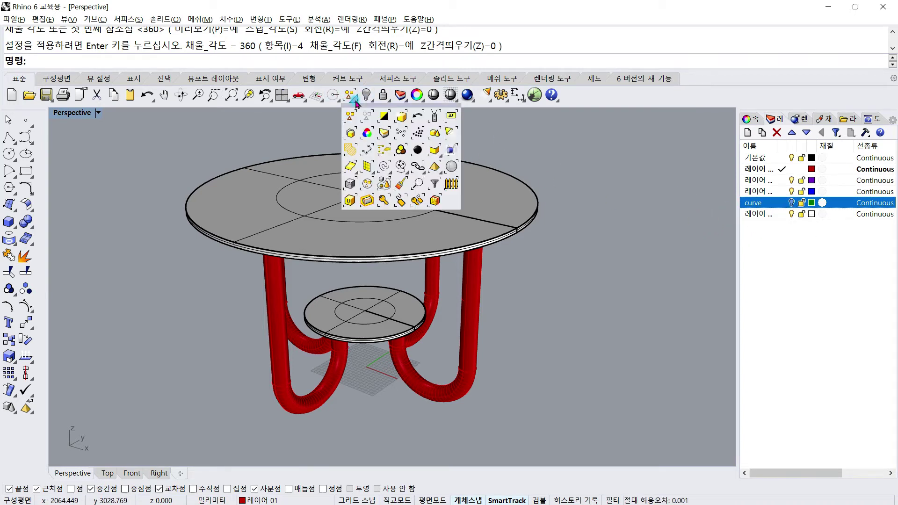
click(383, 163)
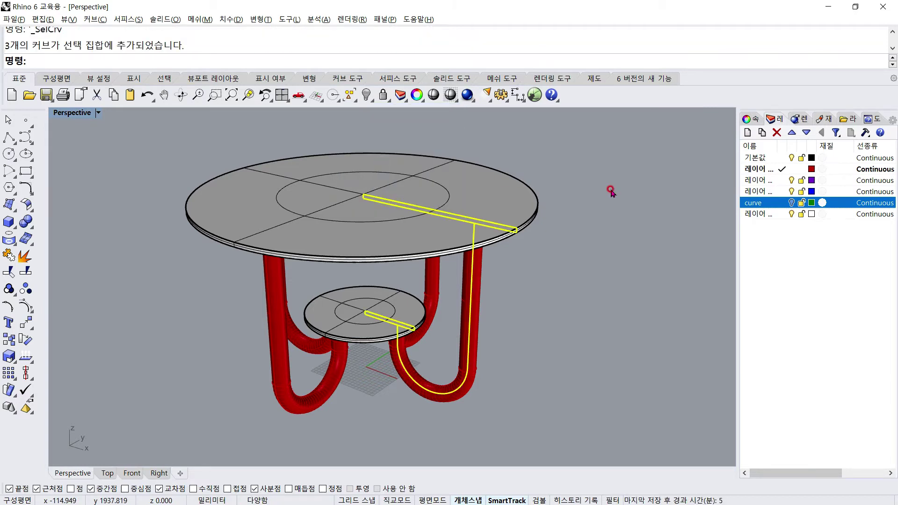
click(268, 500)
click(280, 480)
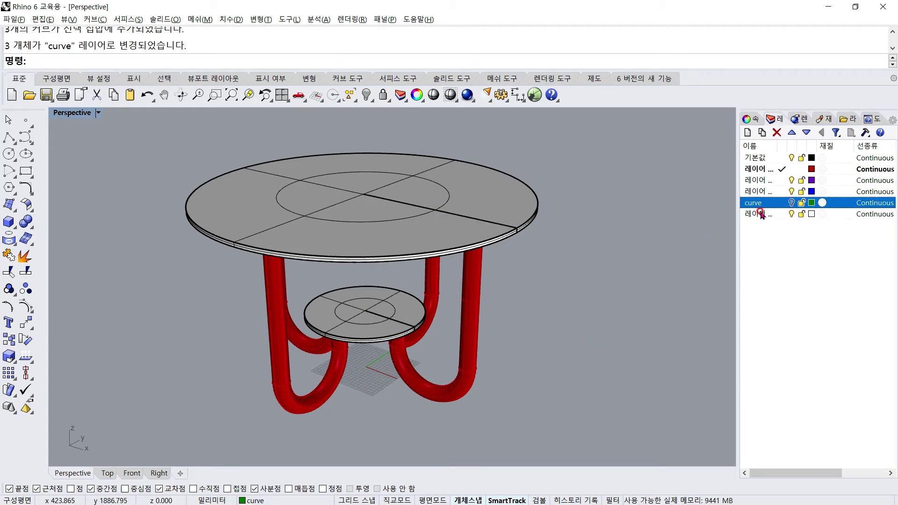
Step: Set the Perspective view to the raytraced display mode (광선추적), and show all four viewports zoomed to the extents
right_drag(589, 262, 581, 302)
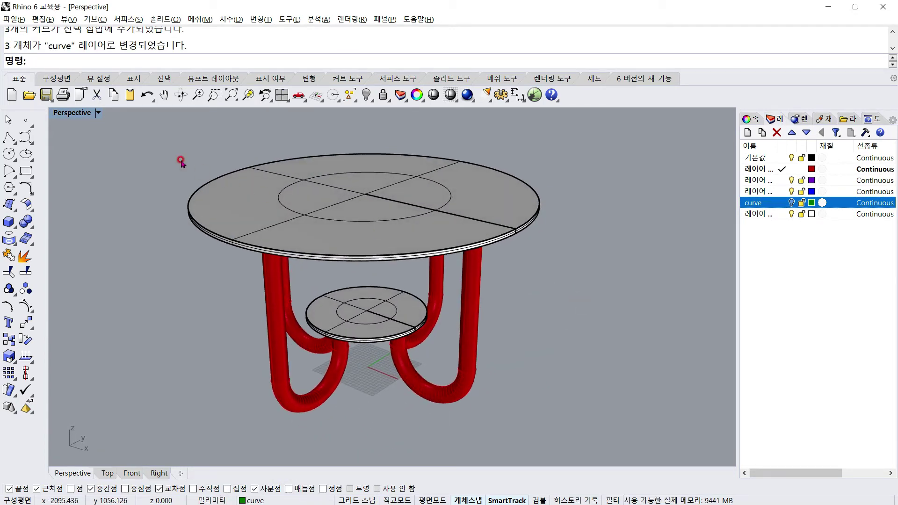
click(98, 113)
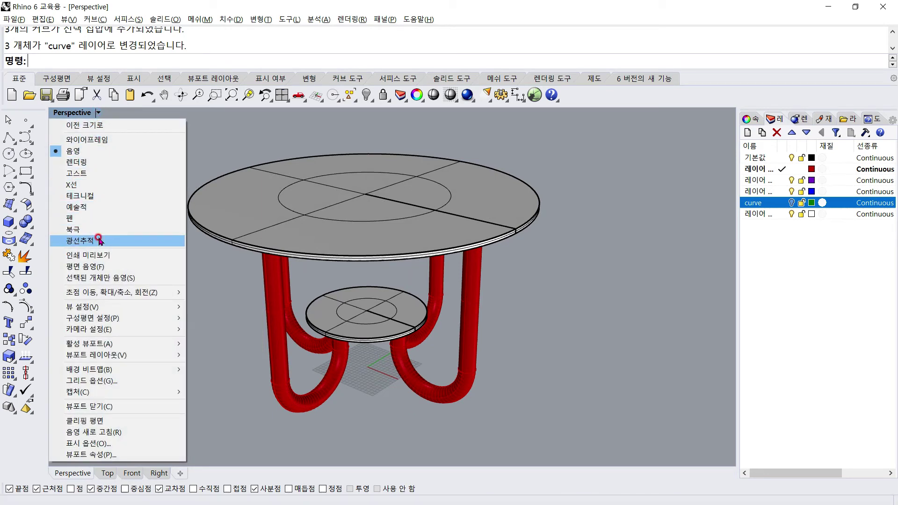
click(80, 241)
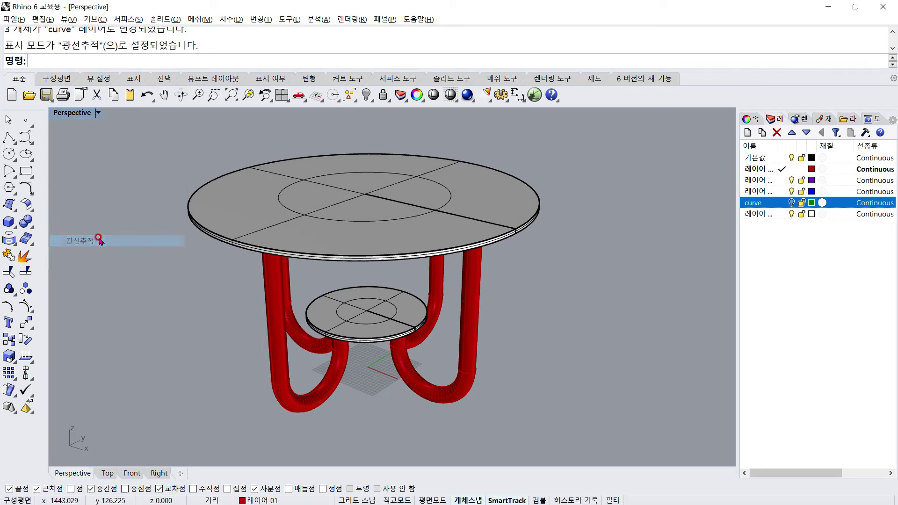
right_drag(205, 270, 229, 284)
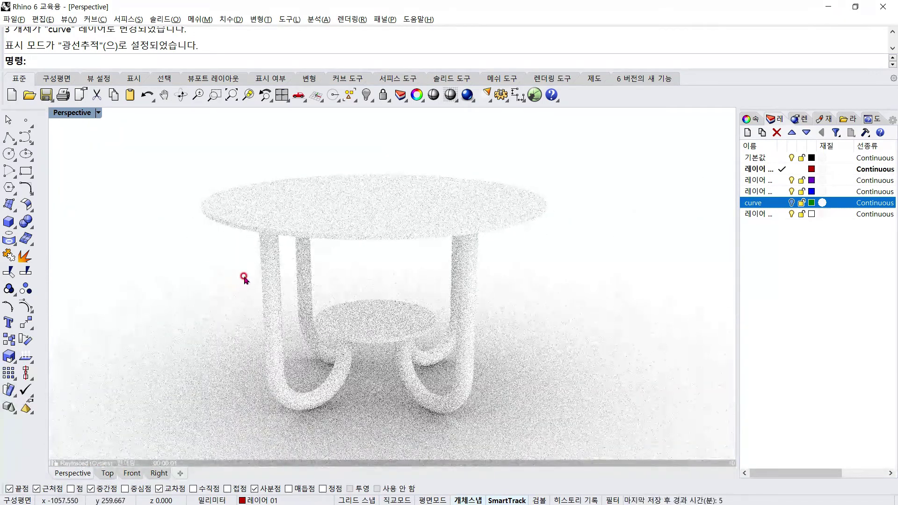
double_click(83, 114)
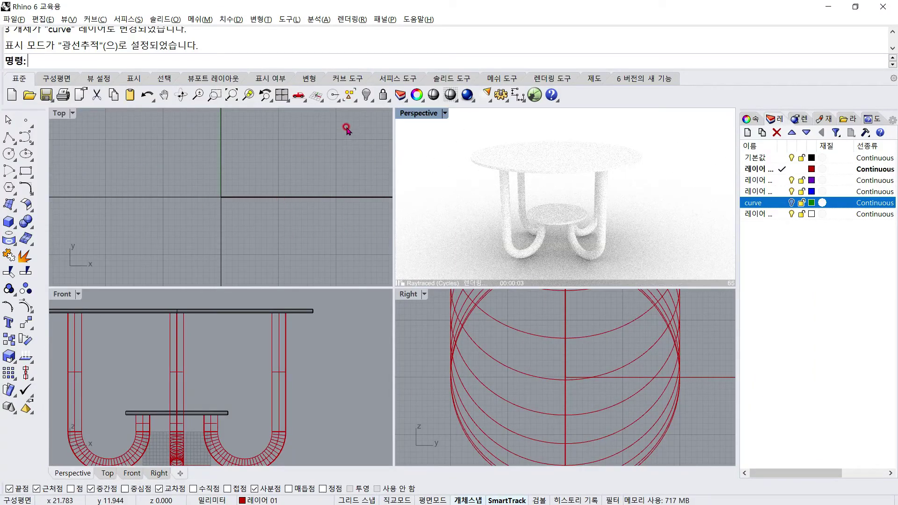
right_click(266, 96)
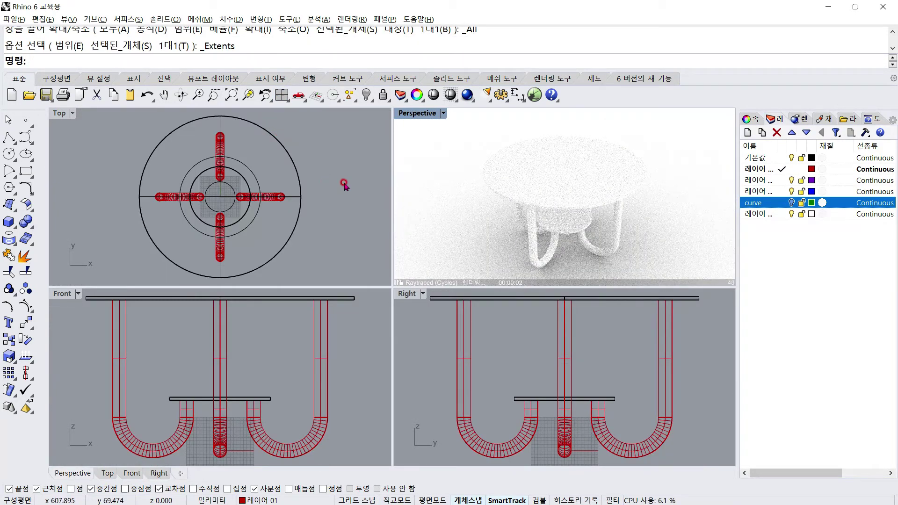
Step: Select the tabletop and look through the material types offered for a new material
click(580, 180)
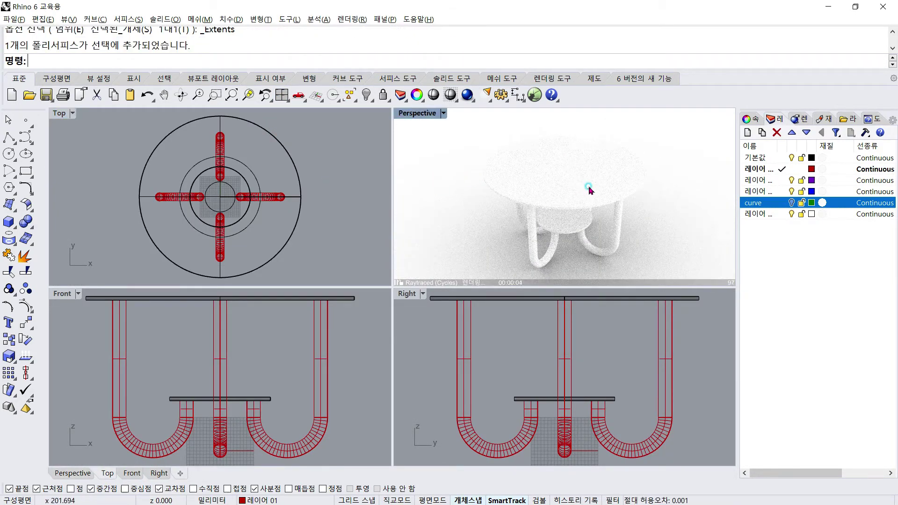
click(824, 119)
click(750, 157)
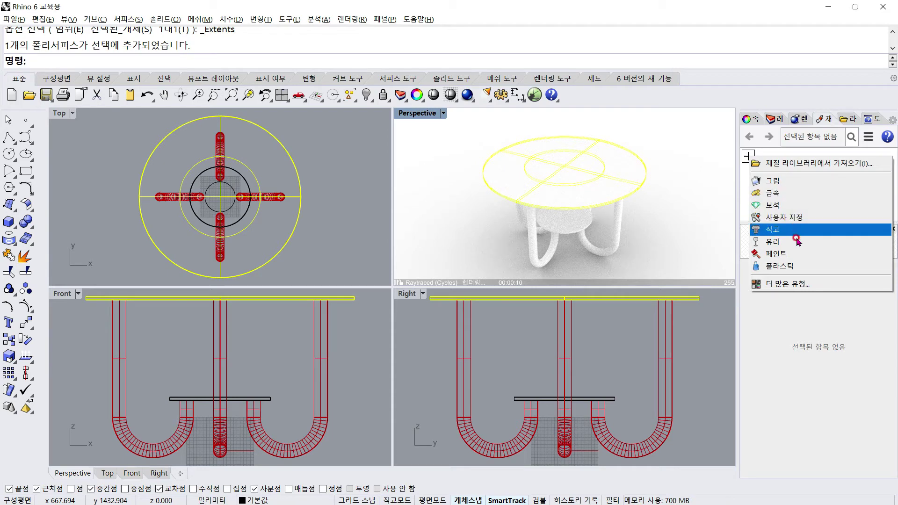
click(801, 287)
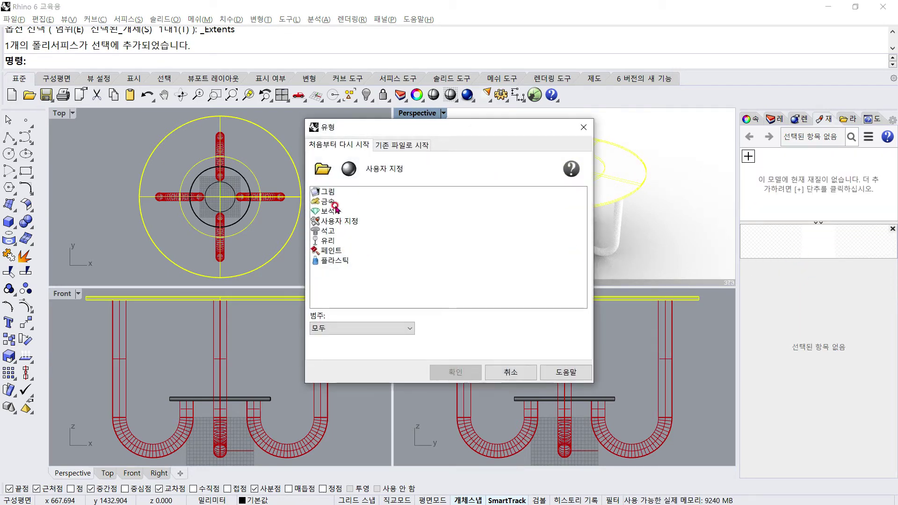
click(329, 191)
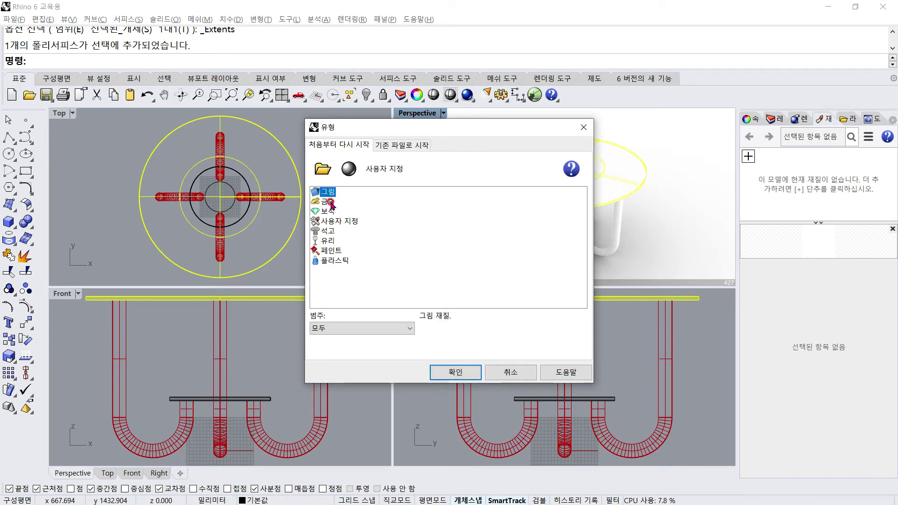
click(330, 202)
click(331, 211)
click(332, 221)
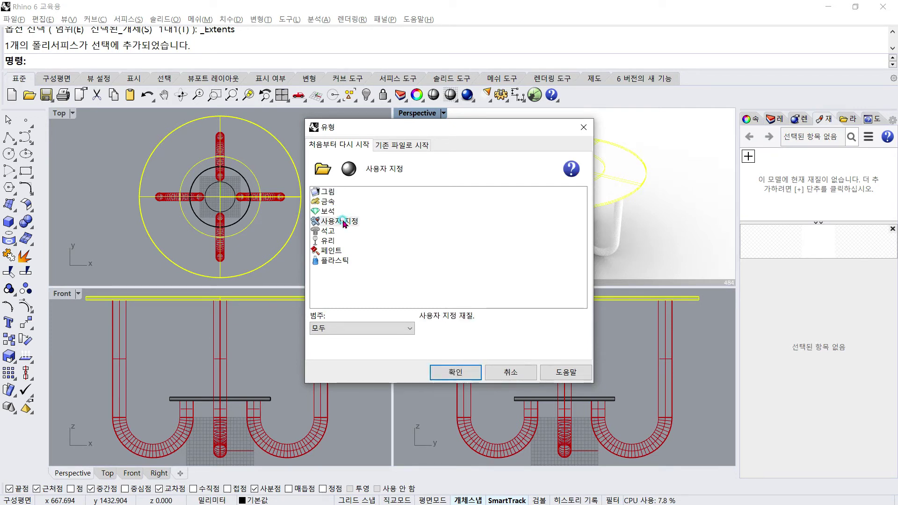
click(334, 231)
click(333, 240)
click(334, 260)
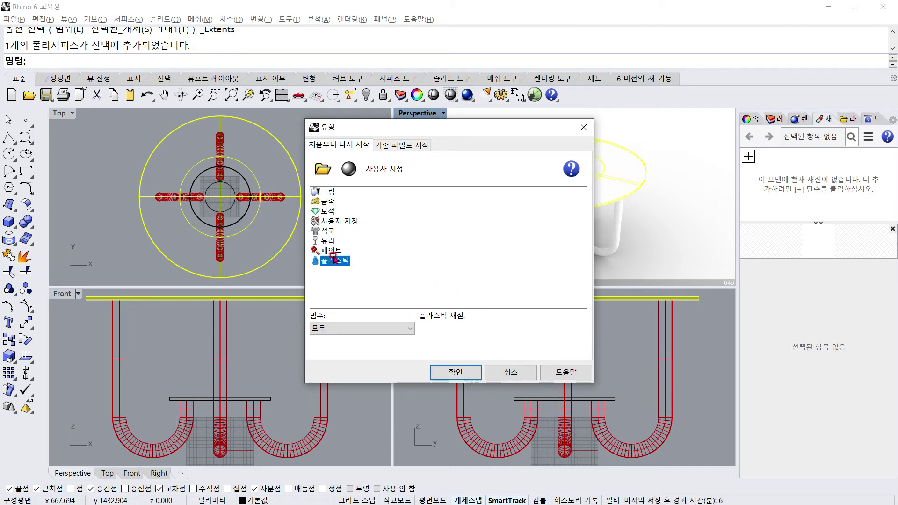
click(473, 372)
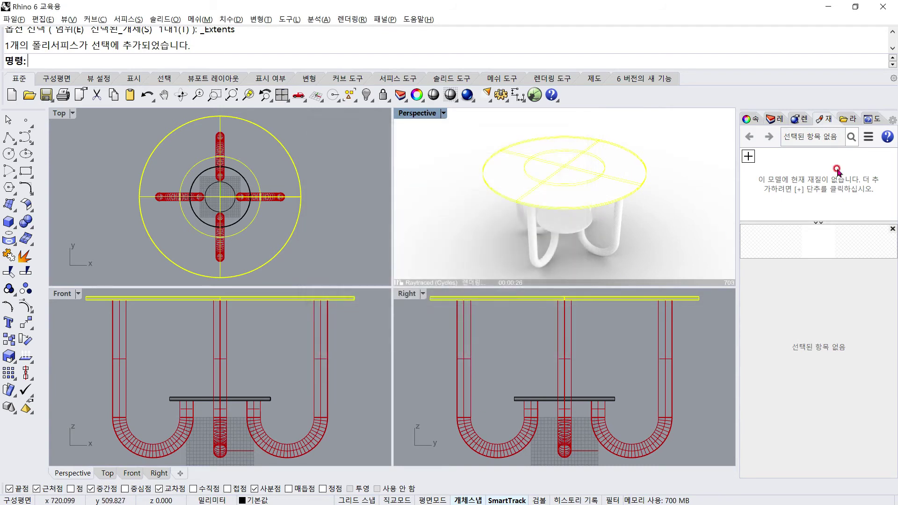
Step: Create a plastic material (플라스틱) with the brown colour RGB 139, 69, 19 and apply it to the tabletop and the lower shelf
click(751, 158)
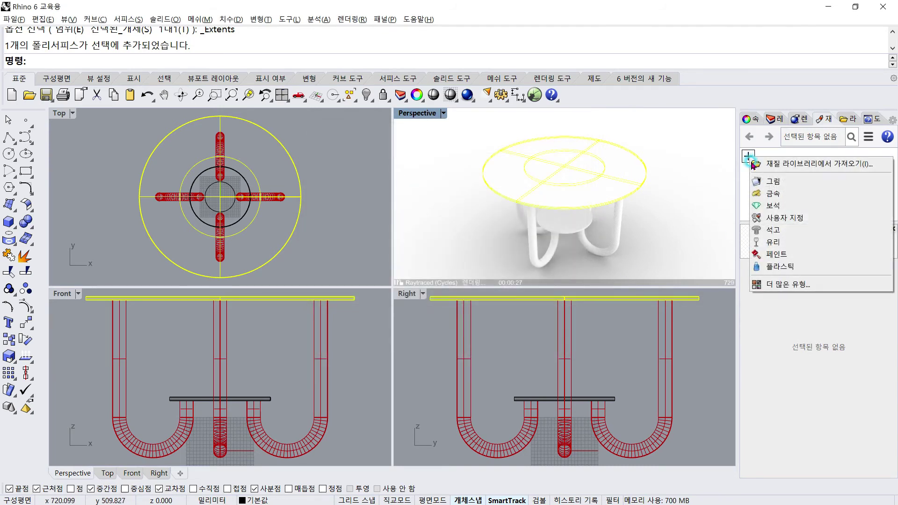
click(780, 269)
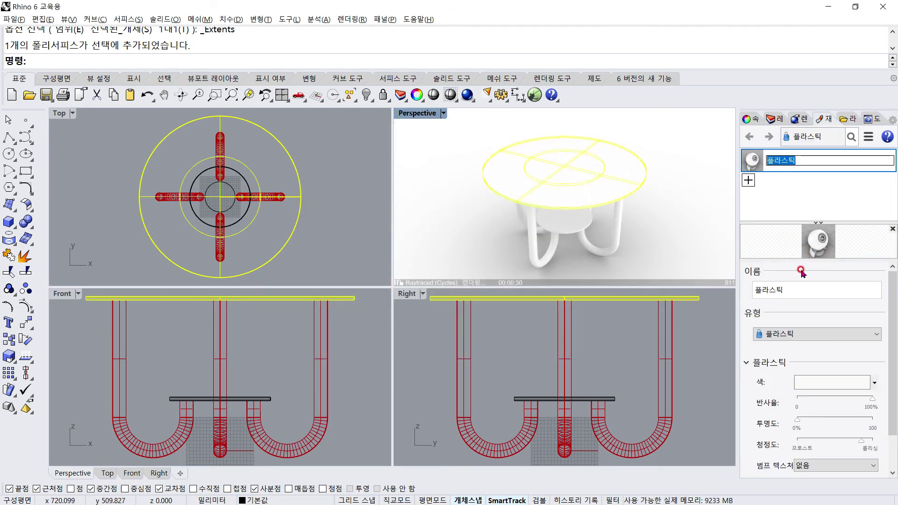
click(827, 382)
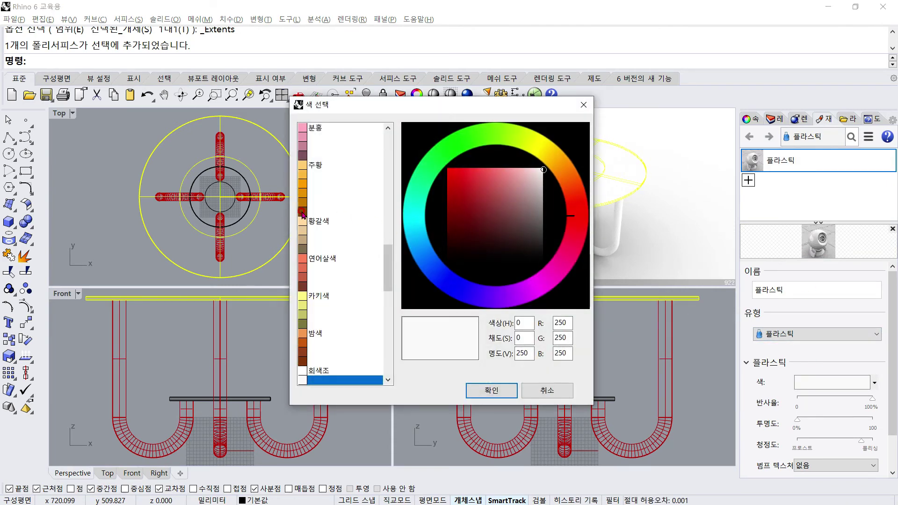
click(303, 361)
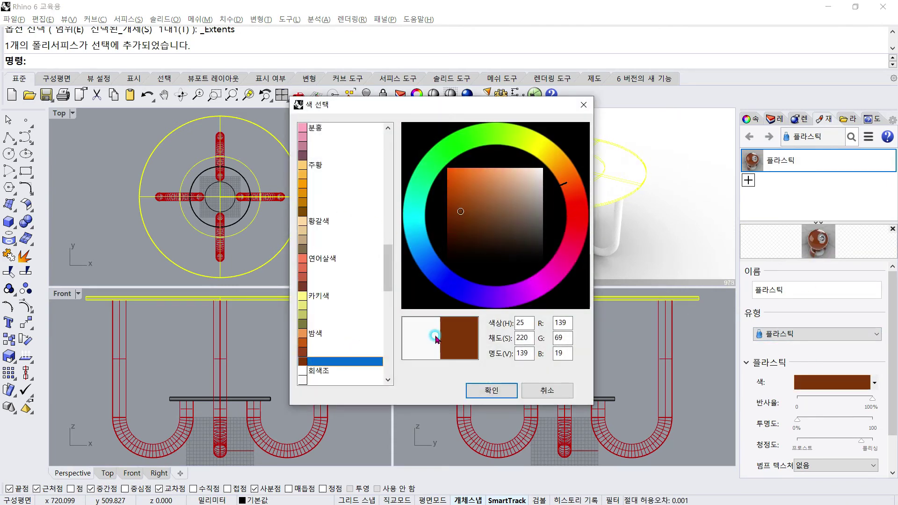
click(506, 388)
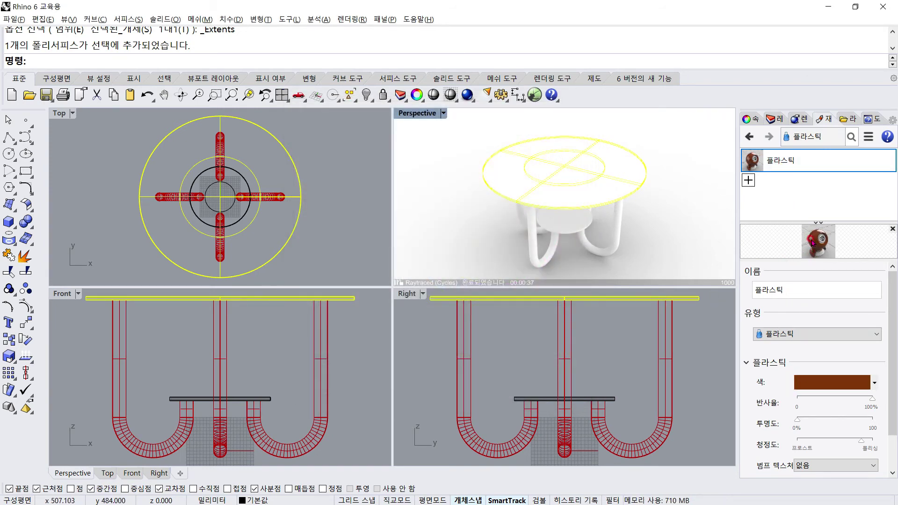
drag(772, 162, 603, 165)
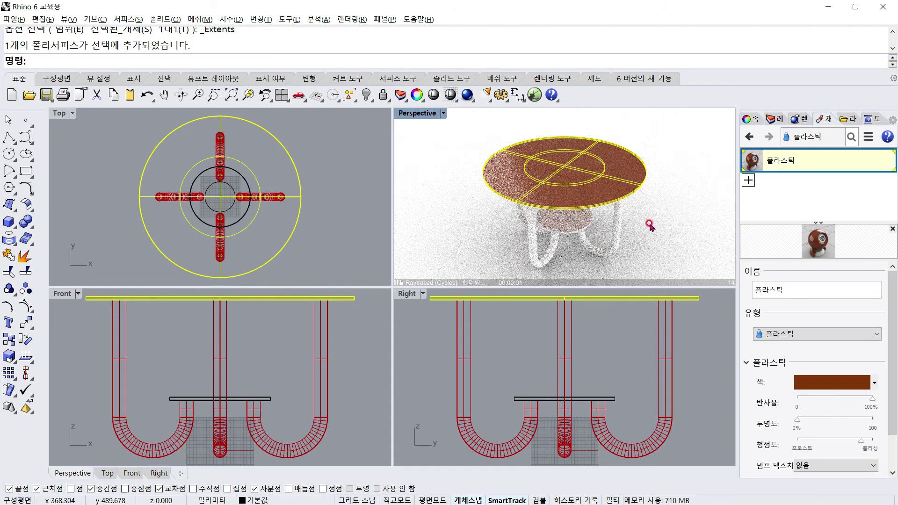
drag(798, 169, 580, 235)
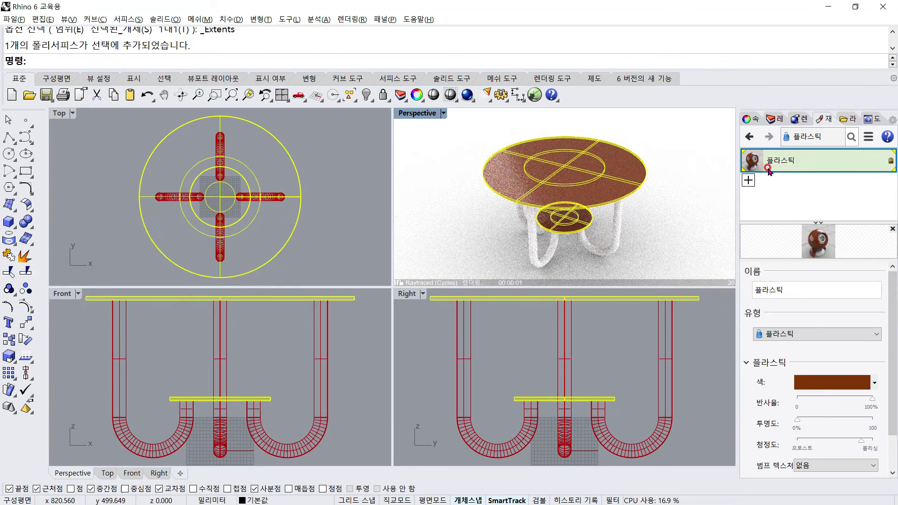
Step: Create a metal material (금속) and apply it to the four pipe legs, leaving nothing selected
click(752, 180)
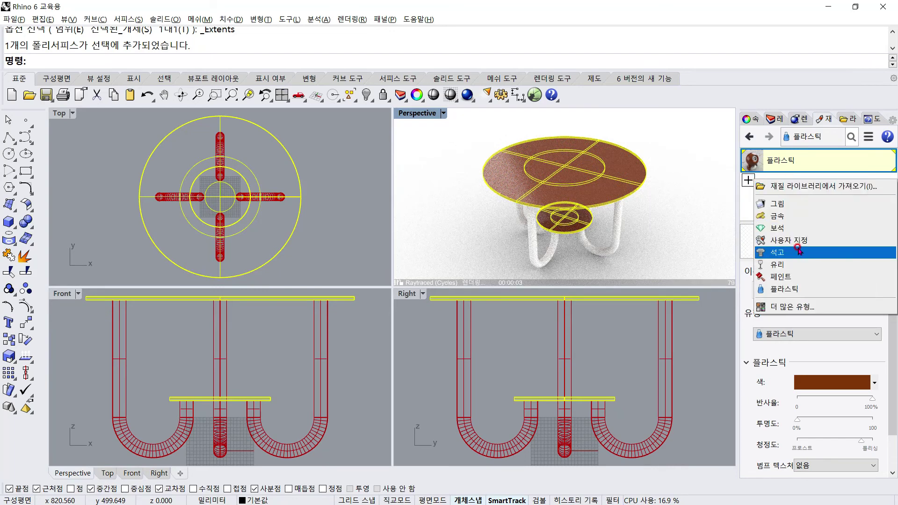
click(791, 216)
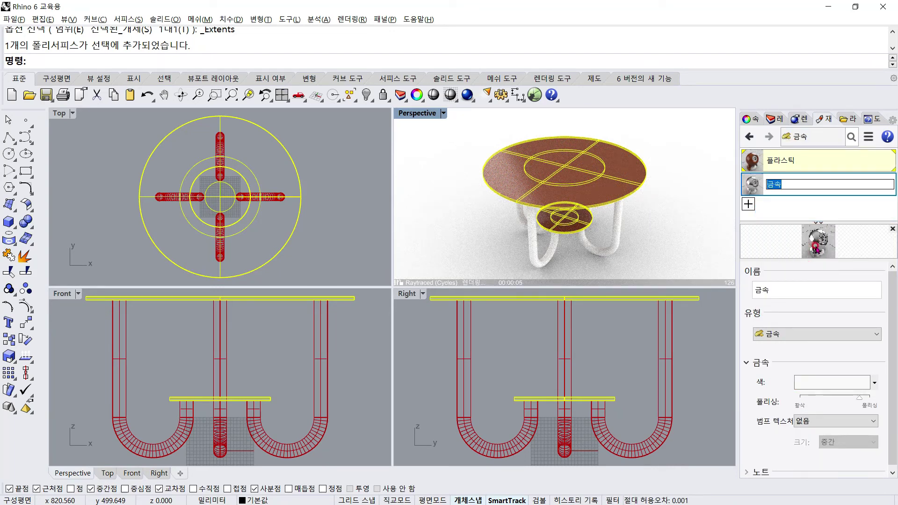
drag(816, 248, 187, 197)
click(562, 254)
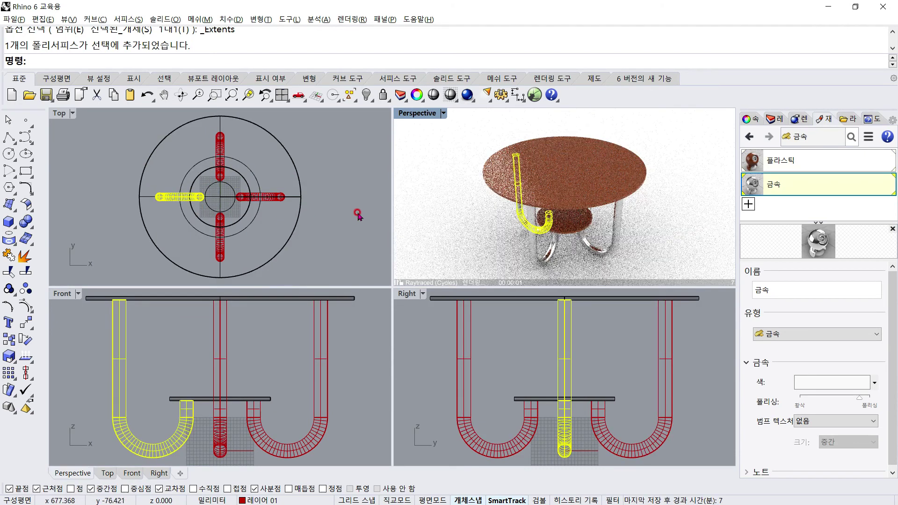
click(361, 195)
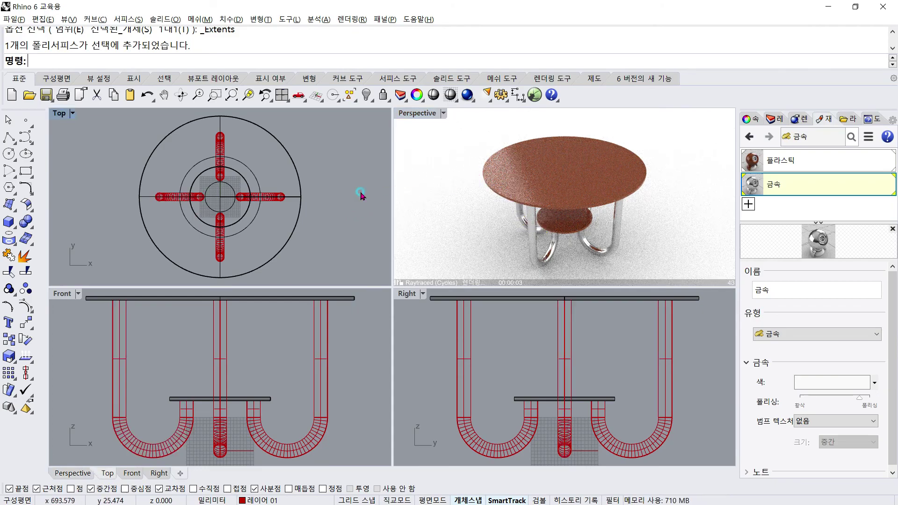
Step: Maximize the Perspective view and examine the raytraced table from another angle
double_click(431, 119)
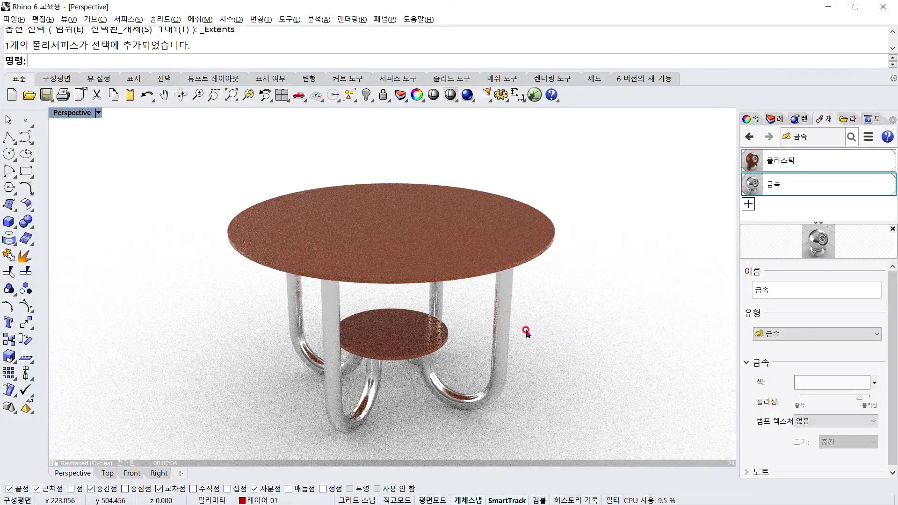
right_drag(517, 327, 525, 307)
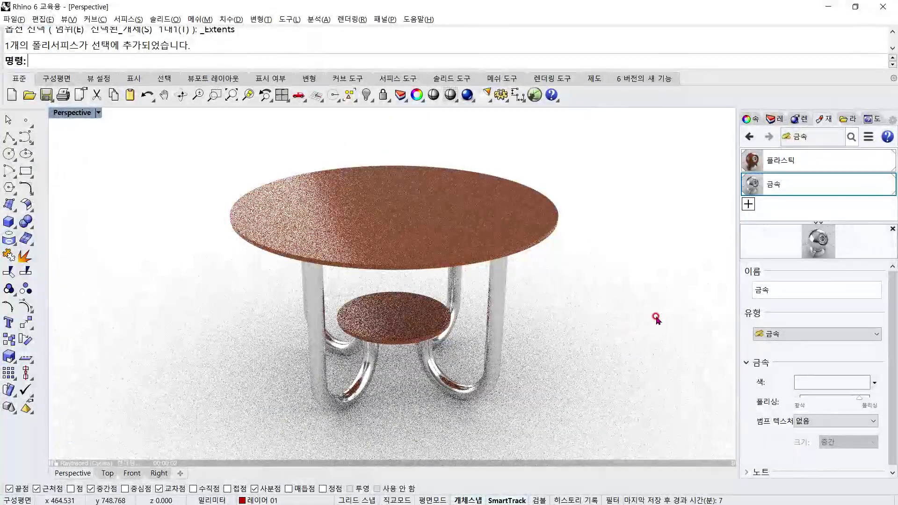